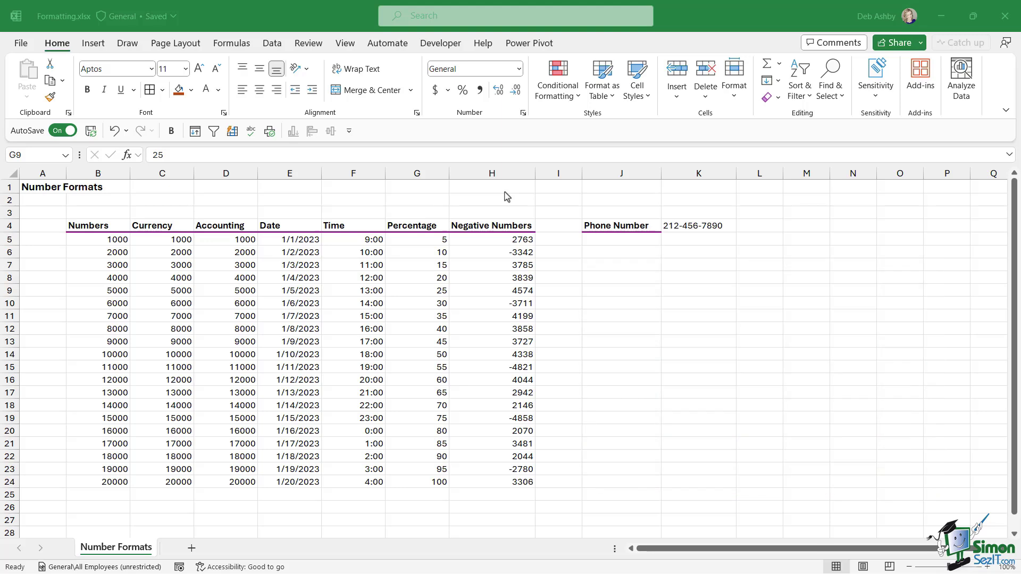
# Step: Look over sample values in the Numbers, Accounting, Time and Percentage columns
pyautogui.hotkey('alt', 'Tab')
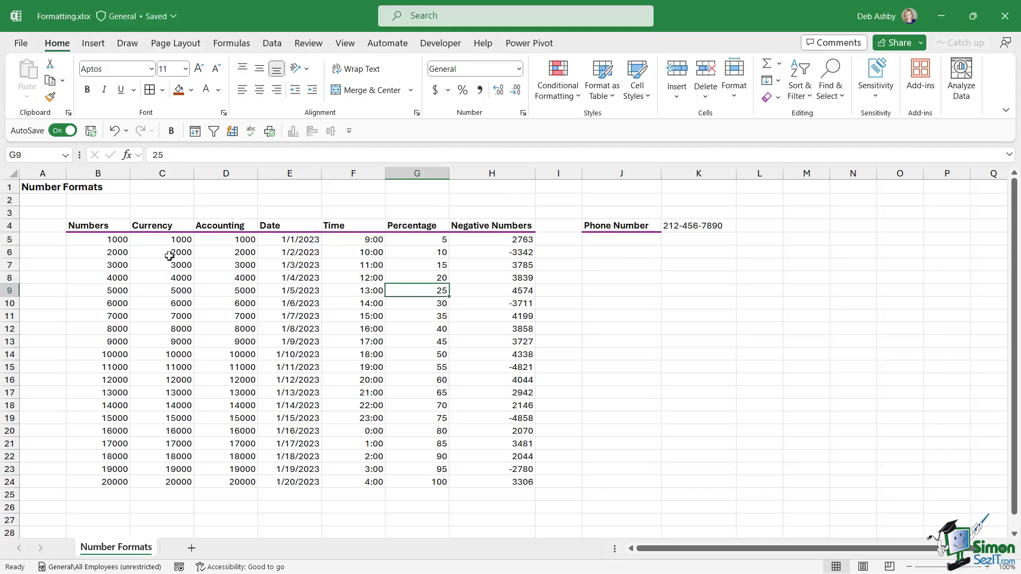
pyautogui.click(103, 255)
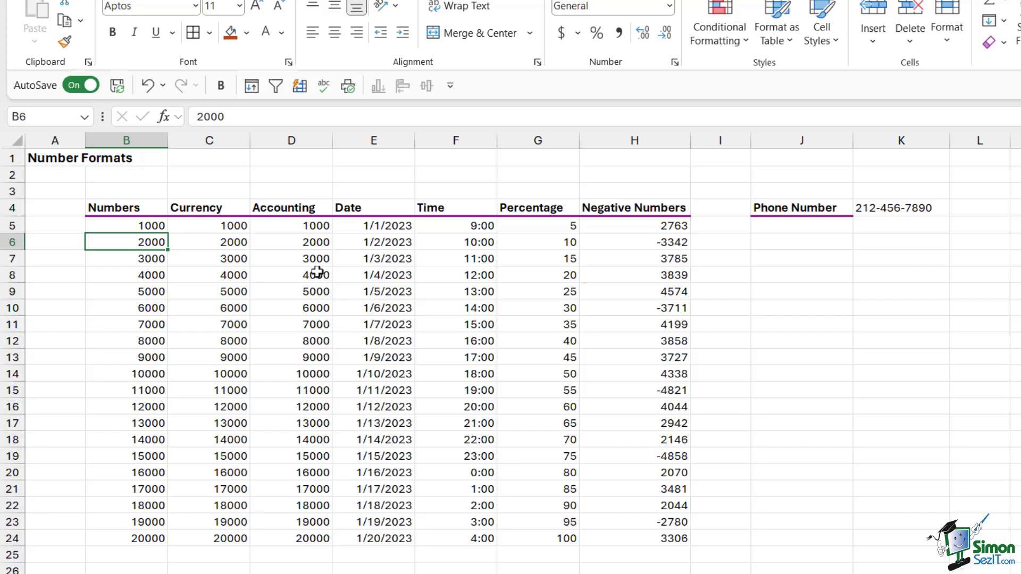
pyautogui.click(318, 272)
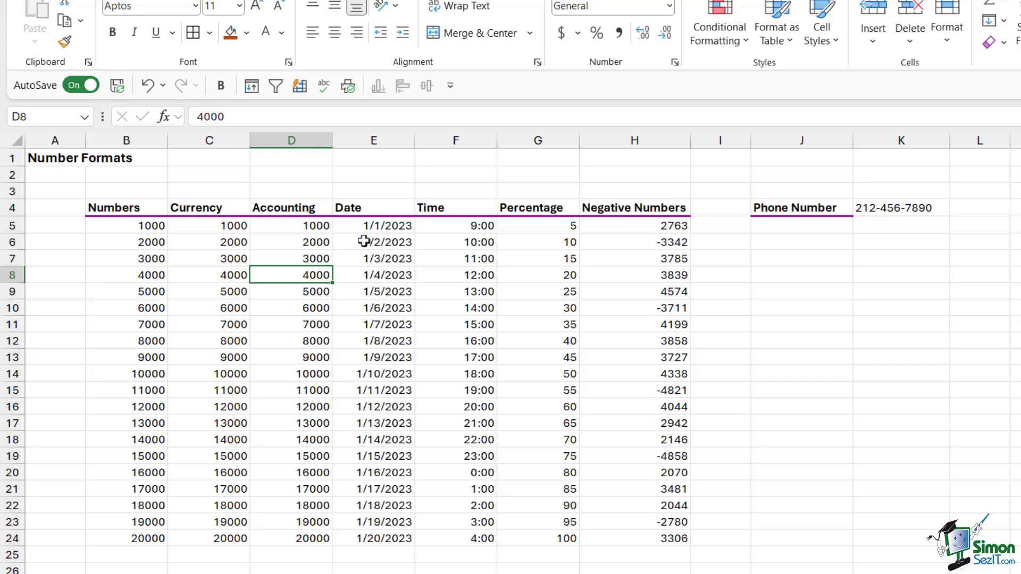
pyautogui.moveTo(539, 226); pyautogui.dragTo(540, 341)
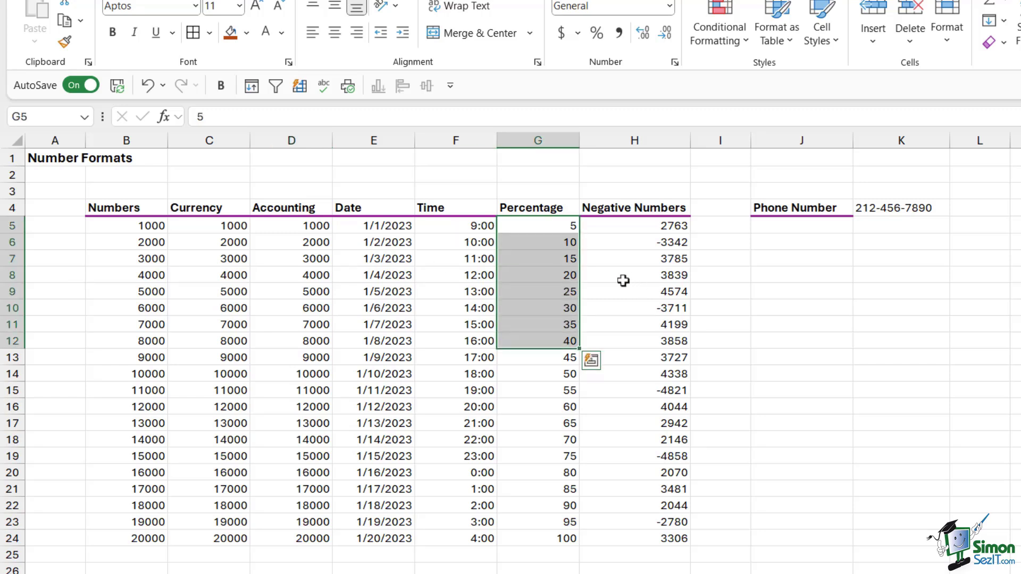
pyautogui.click(466, 274)
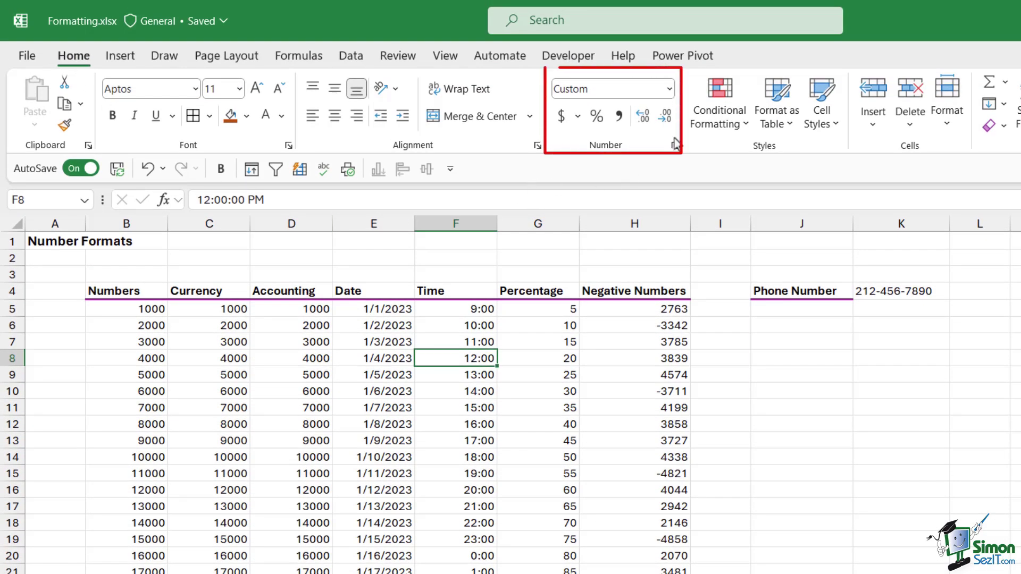
# Step: Browse the Scientific, Fraction, Percentage, Time, Date and Accounting format options without applying any
pyautogui.click(670, 91)
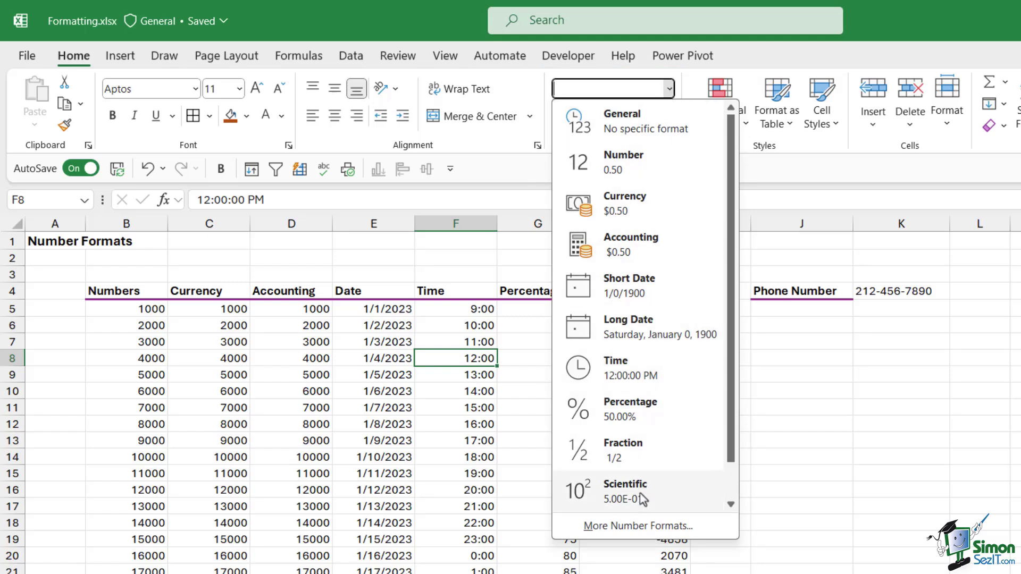
pyautogui.moveTo(734, 359); pyautogui.dragTo(741, 403)
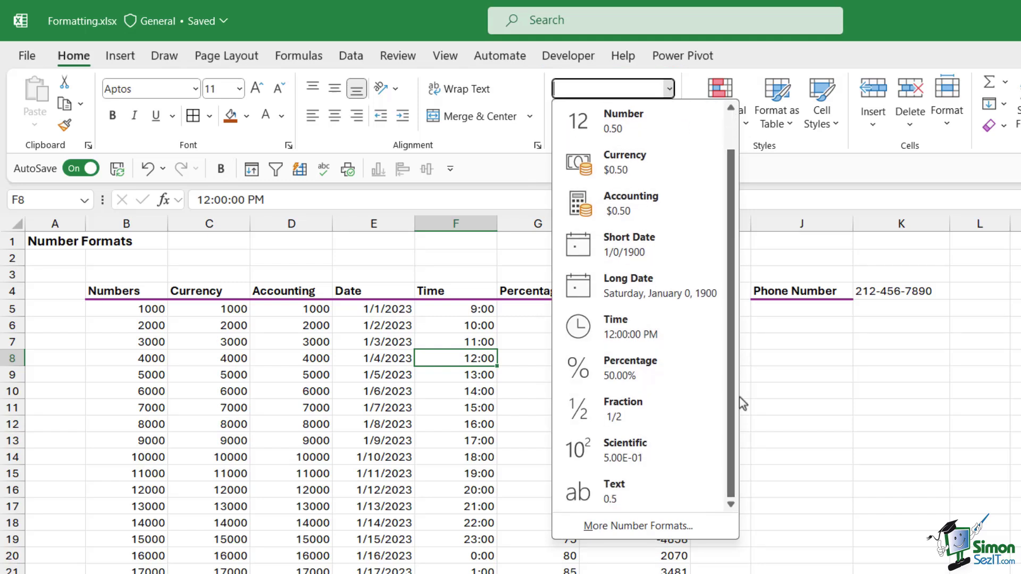
pyautogui.click(638, 526)
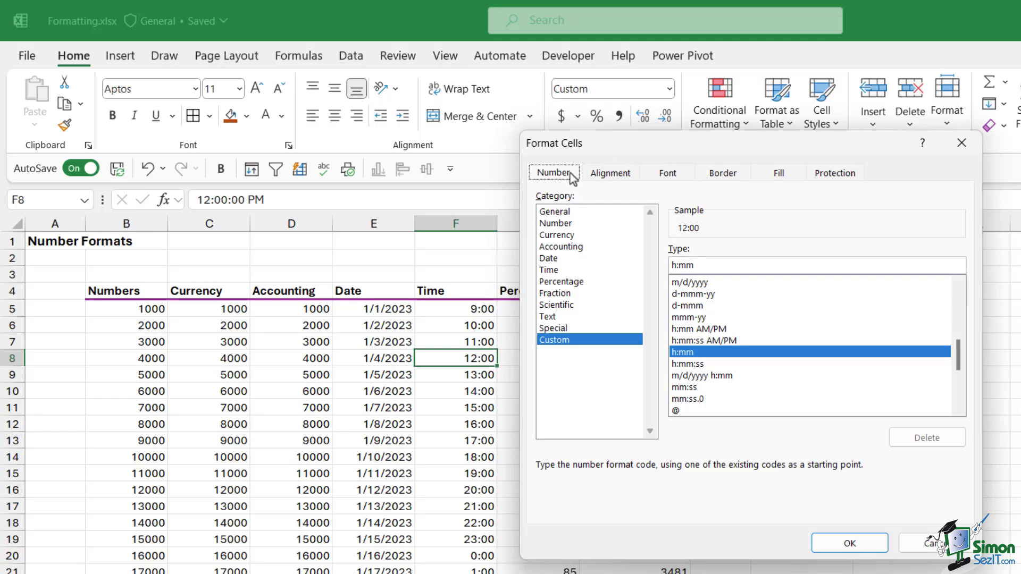
pyautogui.click(563, 309)
pyautogui.click(570, 293)
pyautogui.click(569, 281)
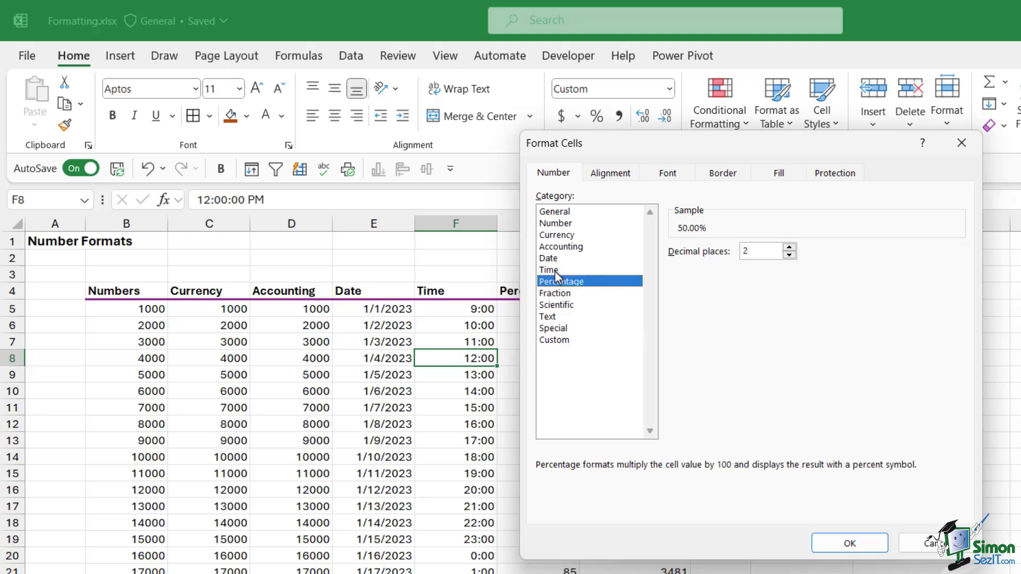
pyautogui.click(556, 270)
pyautogui.click(553, 258)
pyautogui.click(562, 246)
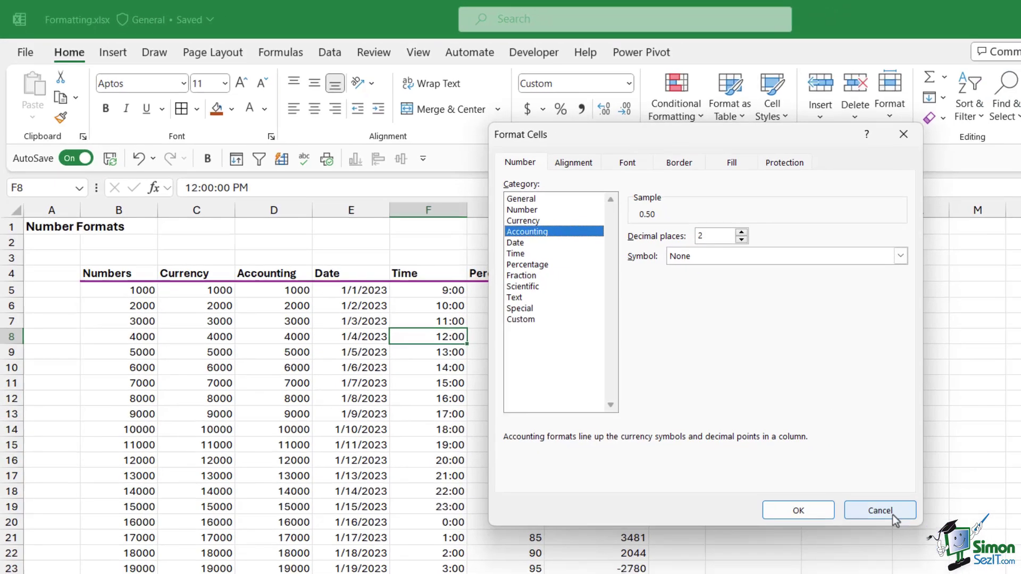
pyautogui.click(928, 542)
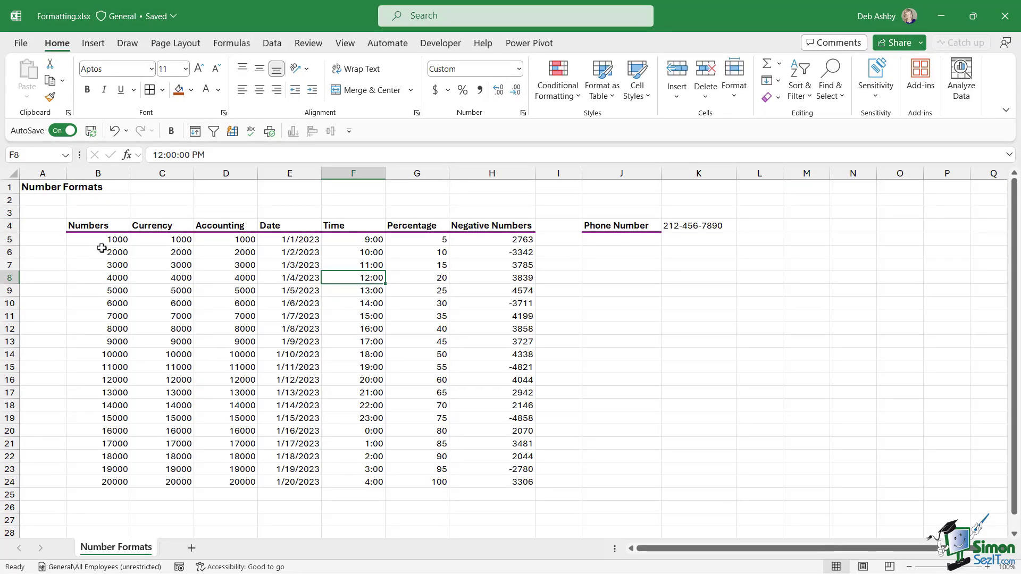
# Step: Apply the Number format to B5:B24 so values read 1000.00 and 20000.00
pyautogui.moveTo(101, 239); pyautogui.dragTo(114, 482)
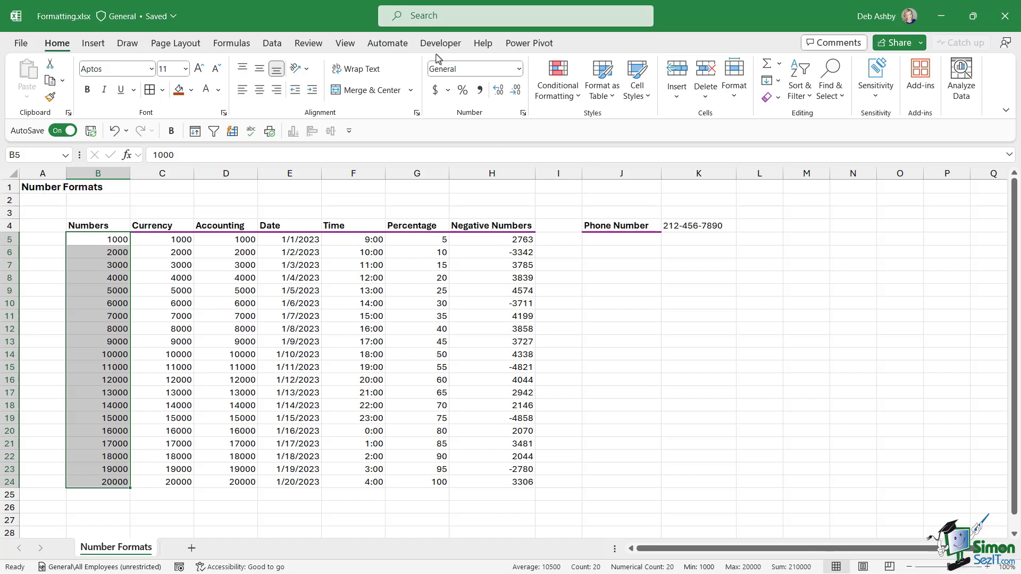
pyautogui.click(519, 70)
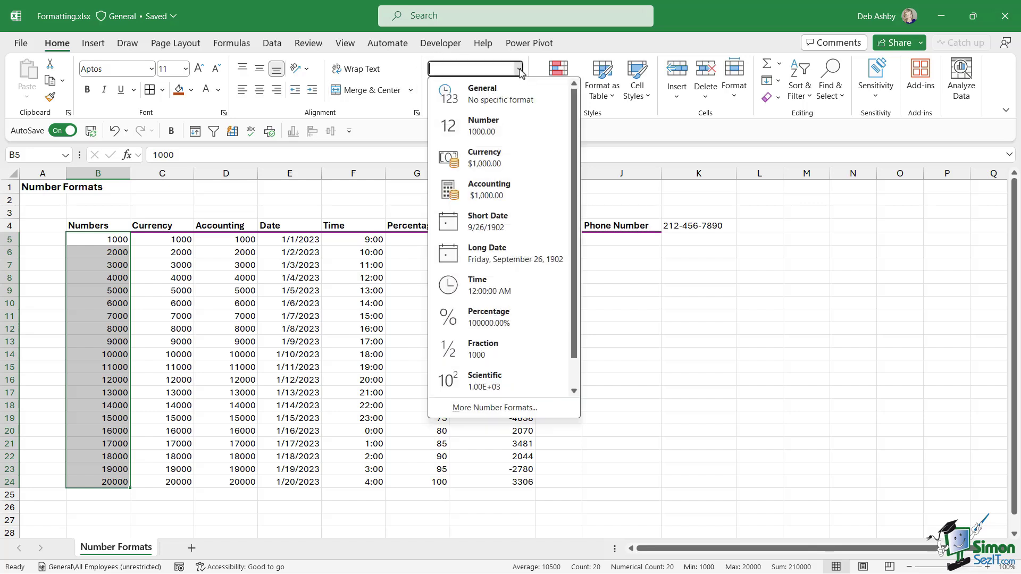
pyautogui.click(515, 131)
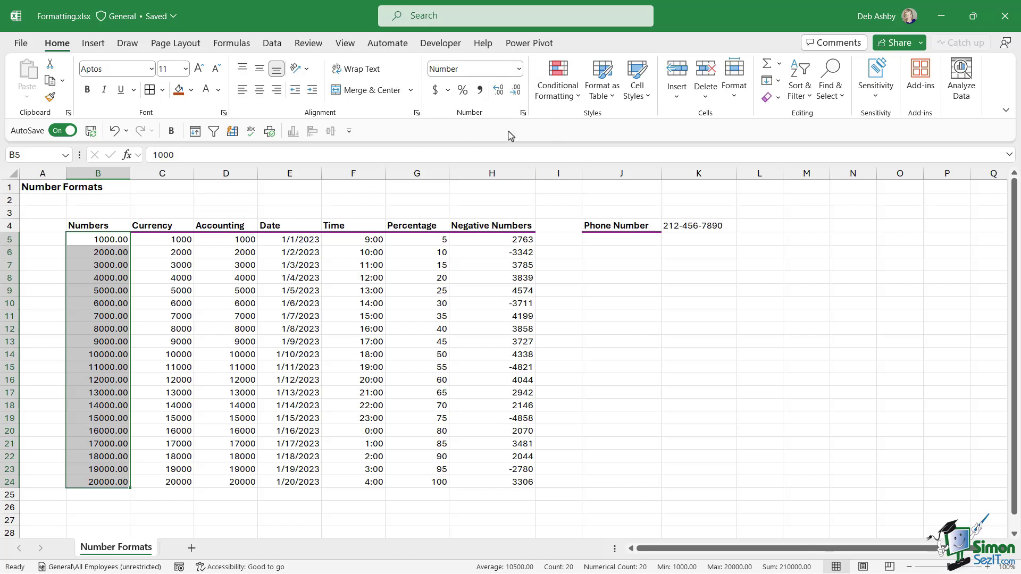
# Step: Experiment with decreasing and increasing the decimal places shown in column B
pyautogui.click(519, 98)
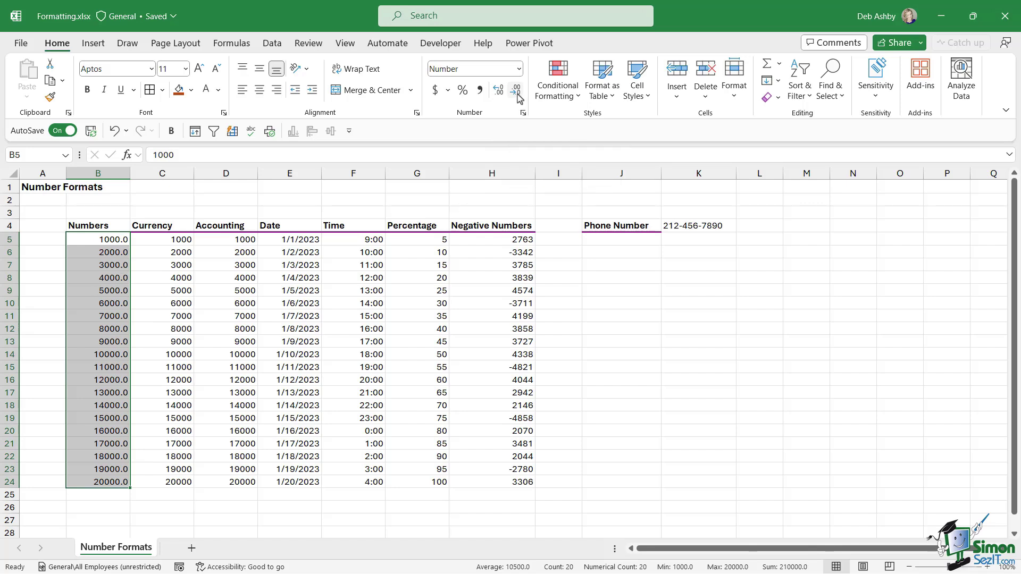
pyautogui.click(519, 98)
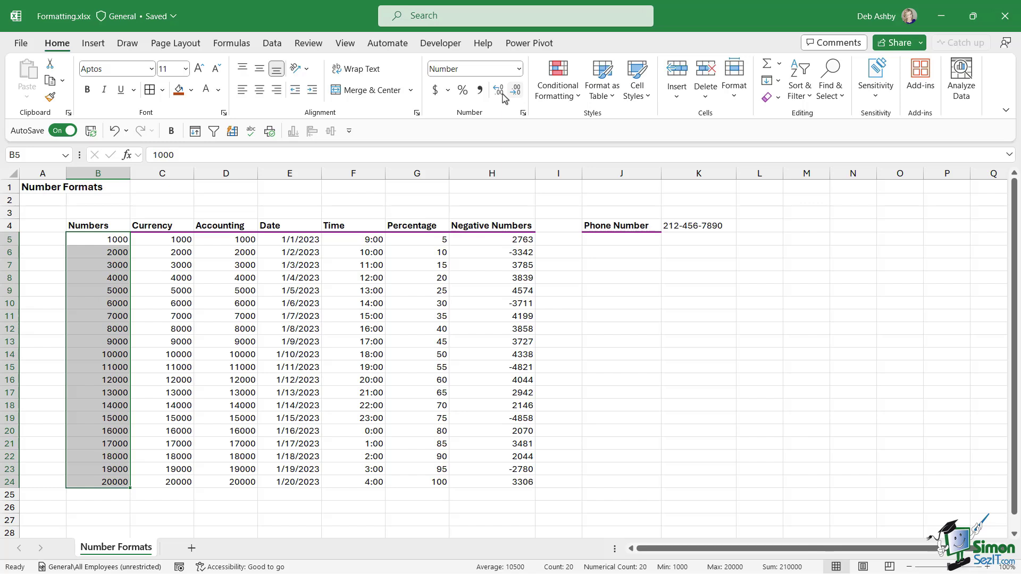
pyautogui.click(498, 95)
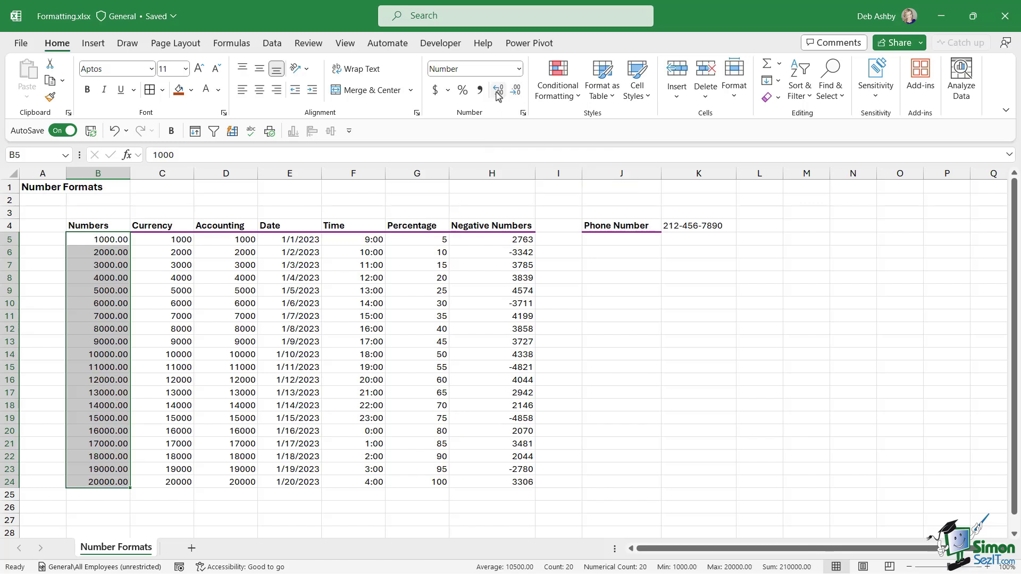
pyautogui.click(498, 92)
pyautogui.click(498, 91)
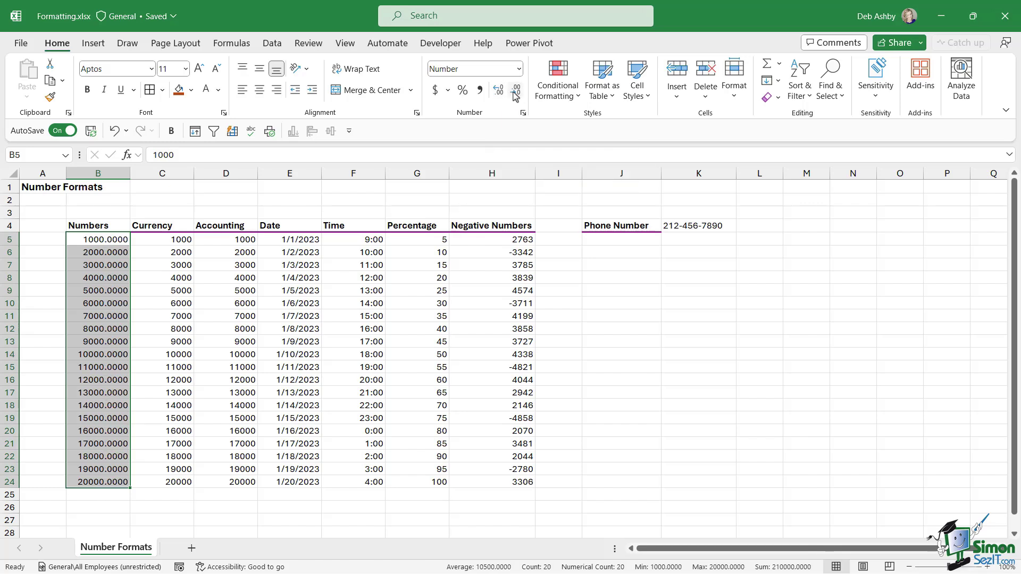
pyautogui.click(515, 95)
pyautogui.click(515, 94)
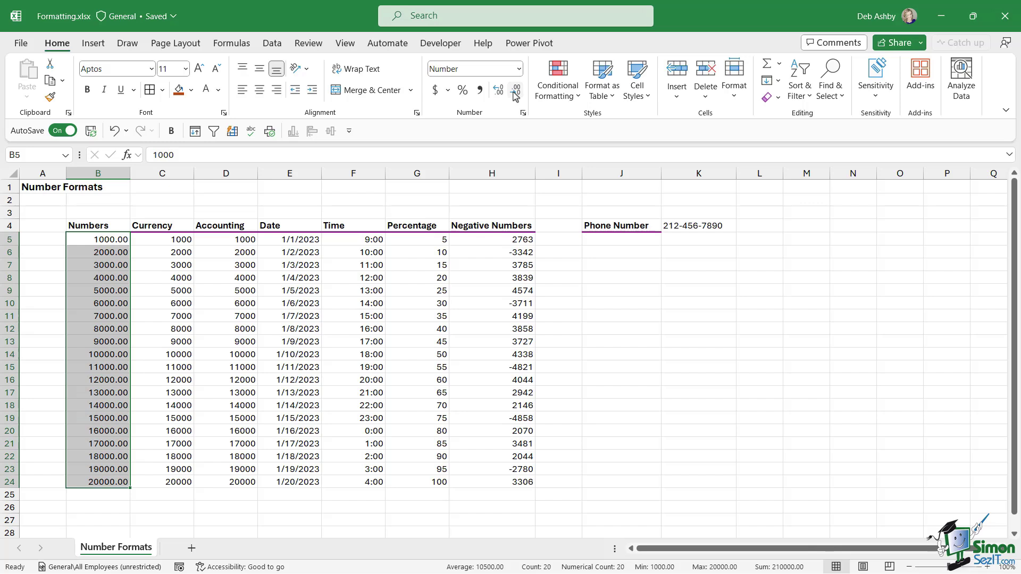
# Step: Apply Comma Style and drop both decimals so values read 1,000 and 20,000
pyautogui.click(480, 91)
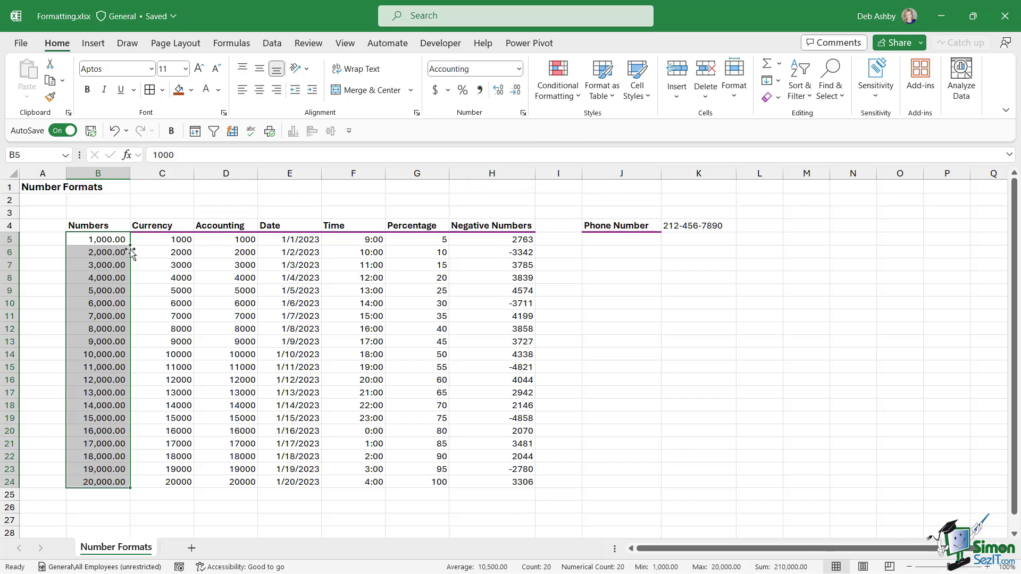
pyautogui.click(515, 90)
pyautogui.click(516, 91)
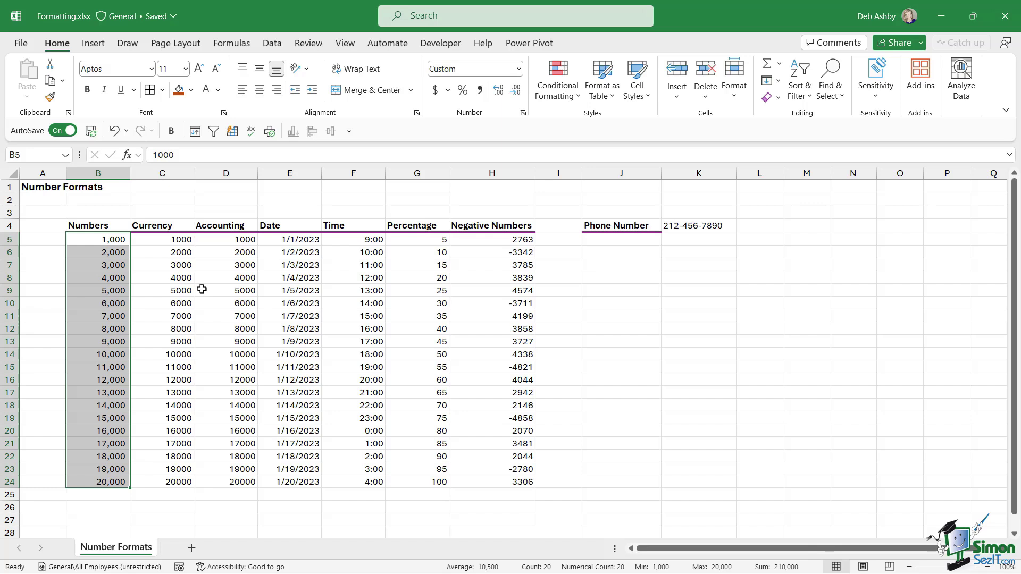
# Step: Format C5:C24 as Currency with the $ symbol and 2 decimals, e.g. $1,000.00
pyautogui.click(175, 240)
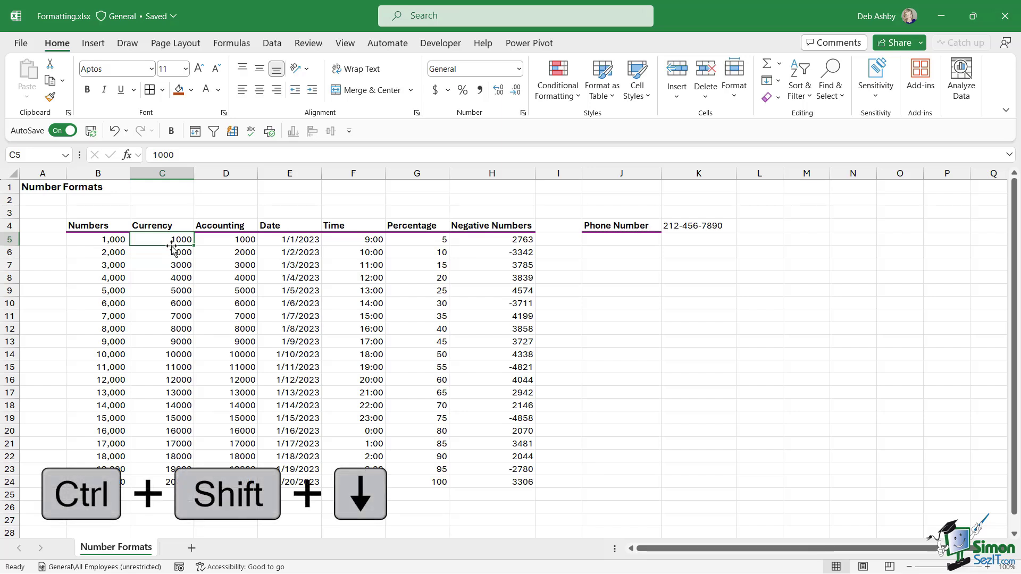
pyautogui.hotkey('ctrl', 'shift', 'Down')
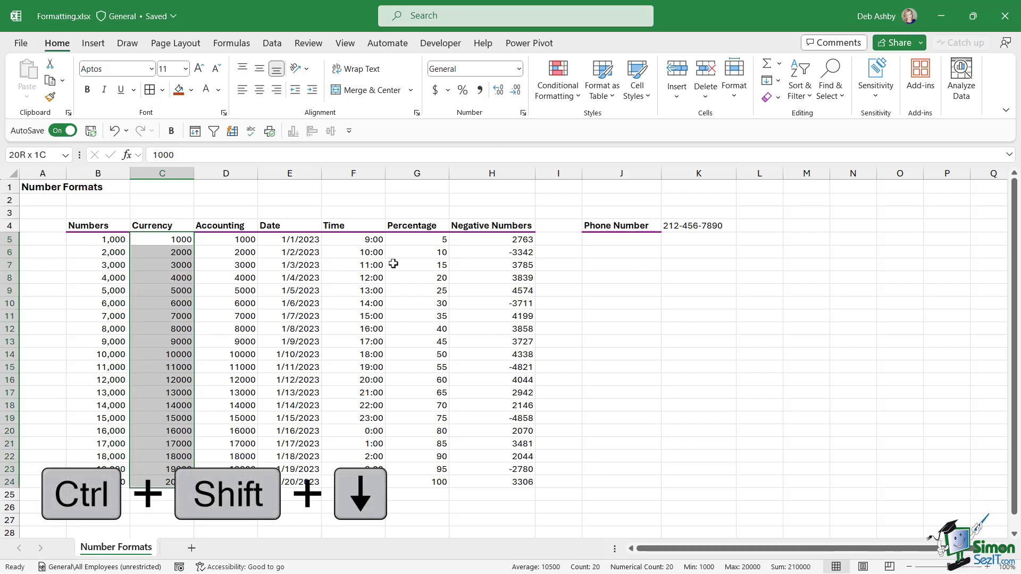
pyautogui.click(524, 116)
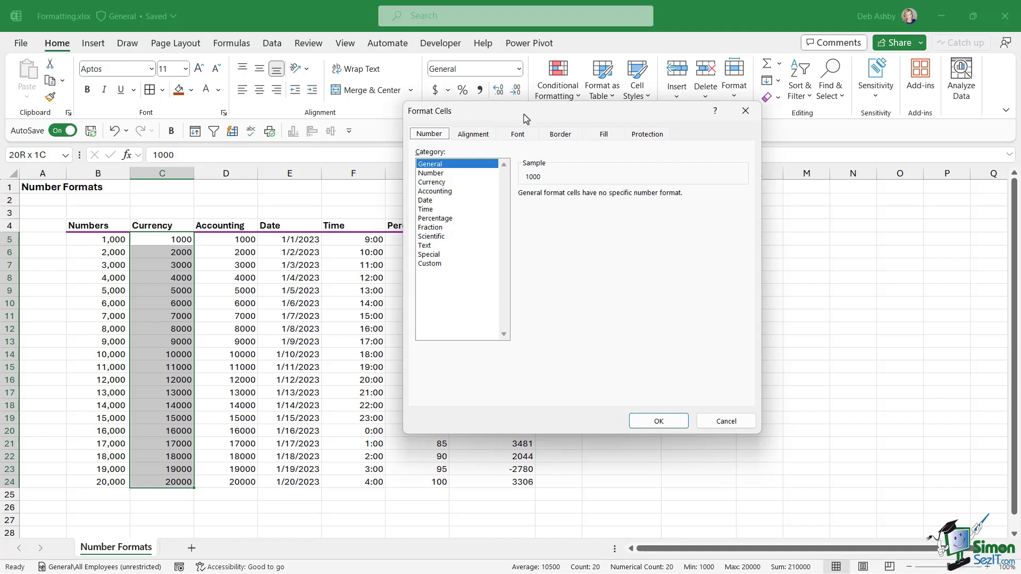
pyautogui.moveTo(515, 120); pyautogui.dragTo(418, 157)
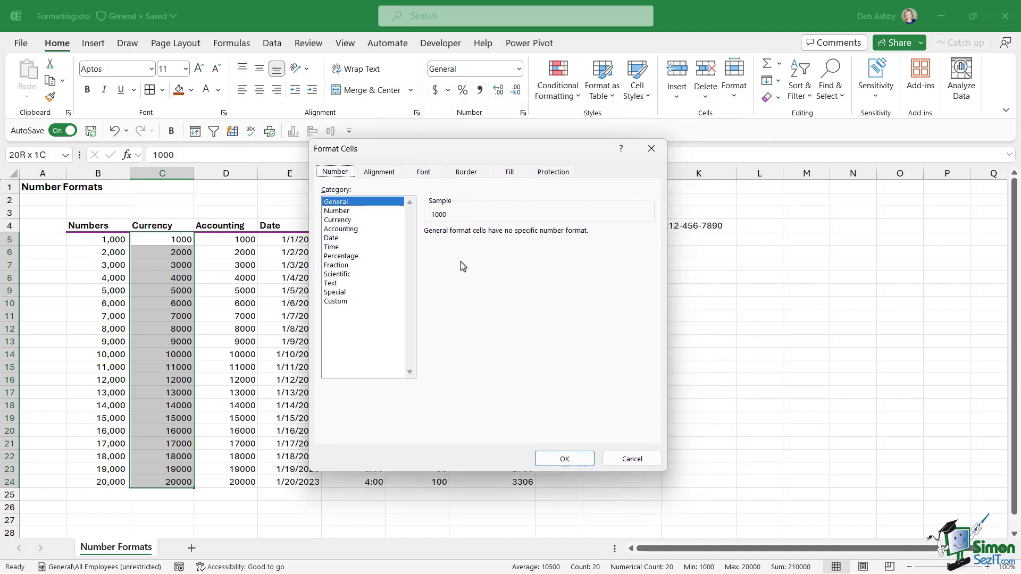
pyautogui.click(334, 220)
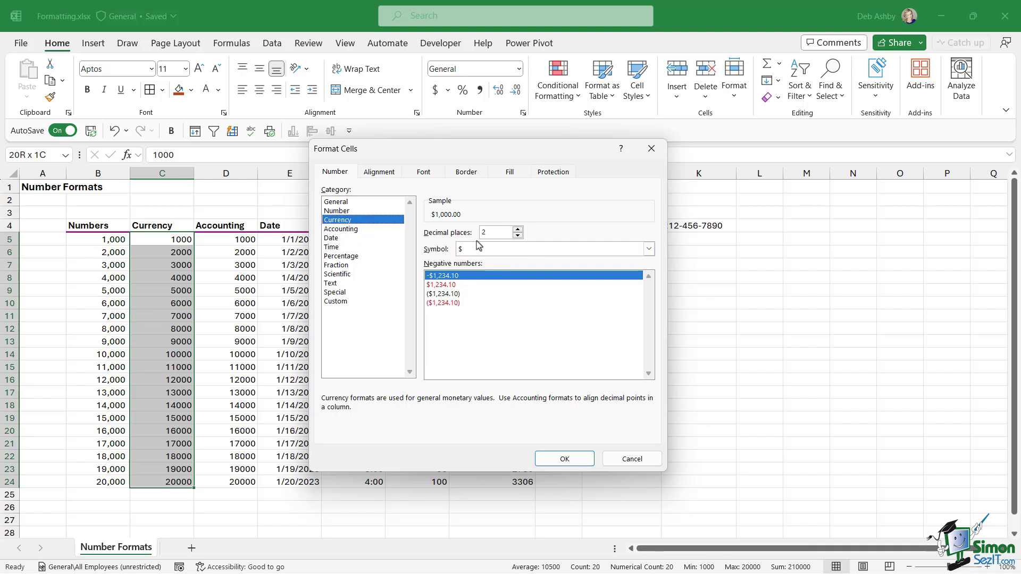
pyautogui.click(649, 250)
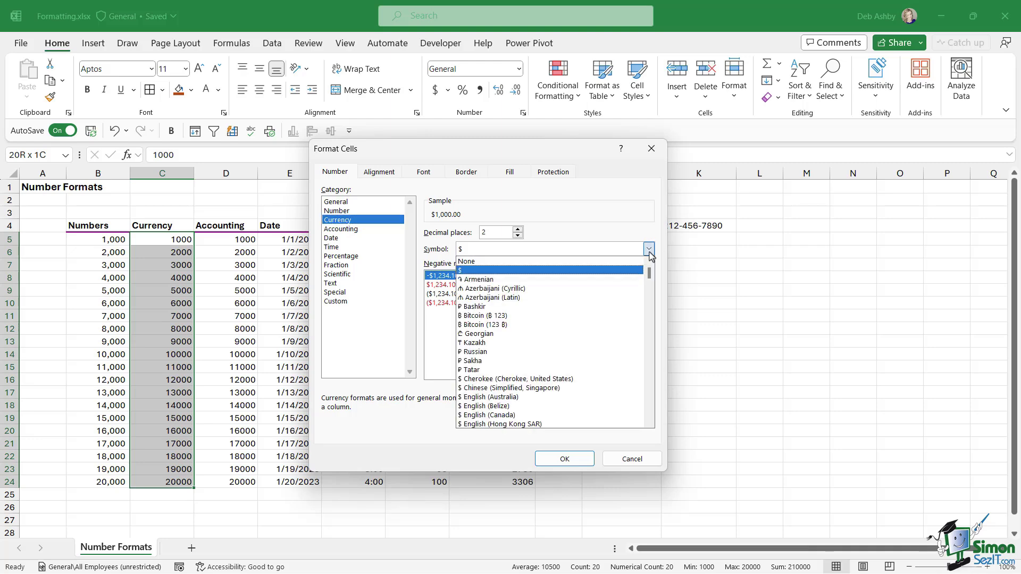
pyautogui.moveTo(650, 274)
pyautogui.mouseDown()
pyautogui.moveTo(650, 310)
pyautogui.moveTo(654, 272)
pyautogui.mouseUp()
pyautogui.click(517, 238)
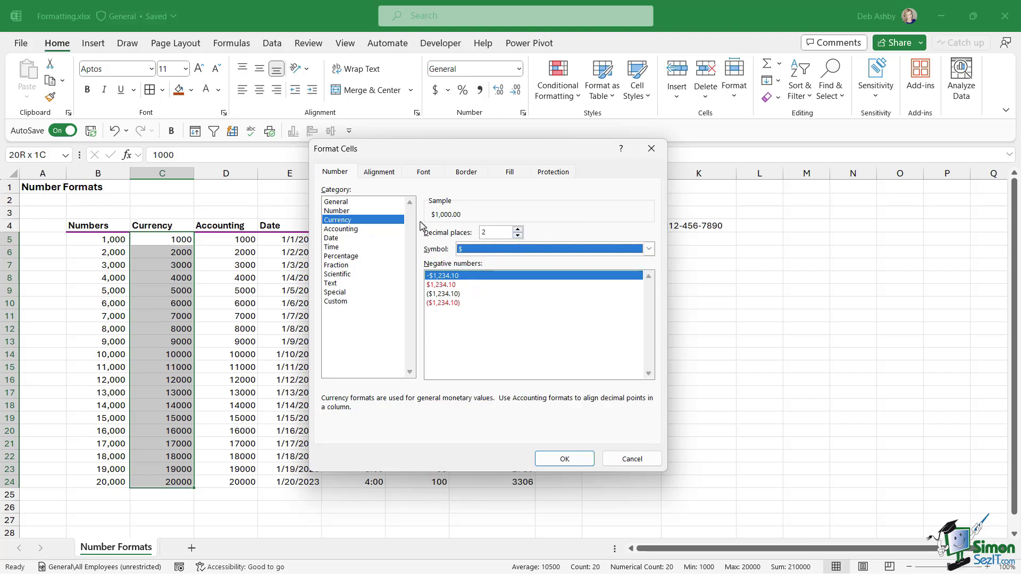
pyautogui.click(518, 238)
pyautogui.click(518, 237)
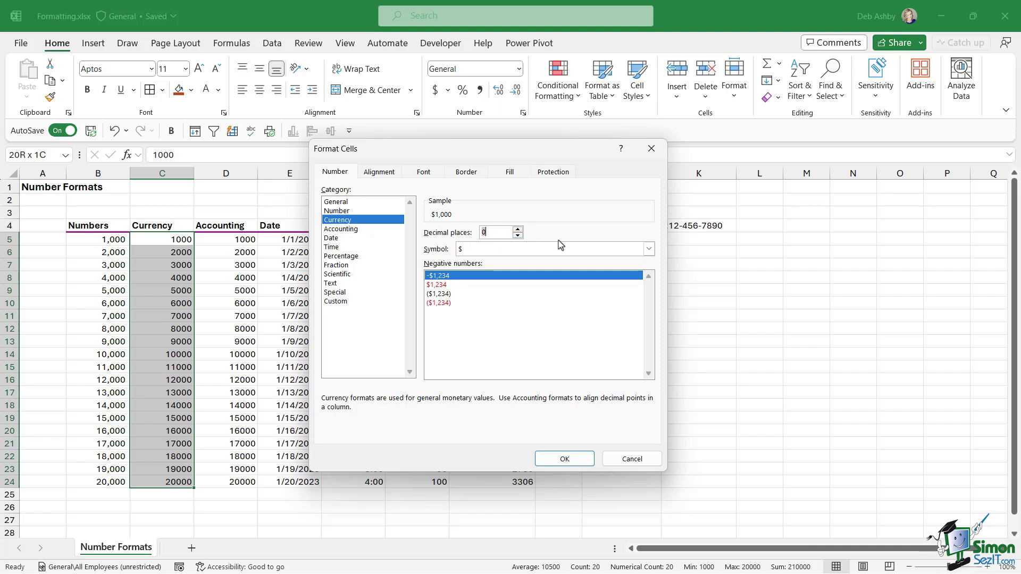
pyautogui.click(518, 230)
pyautogui.click(518, 229)
pyautogui.click(562, 460)
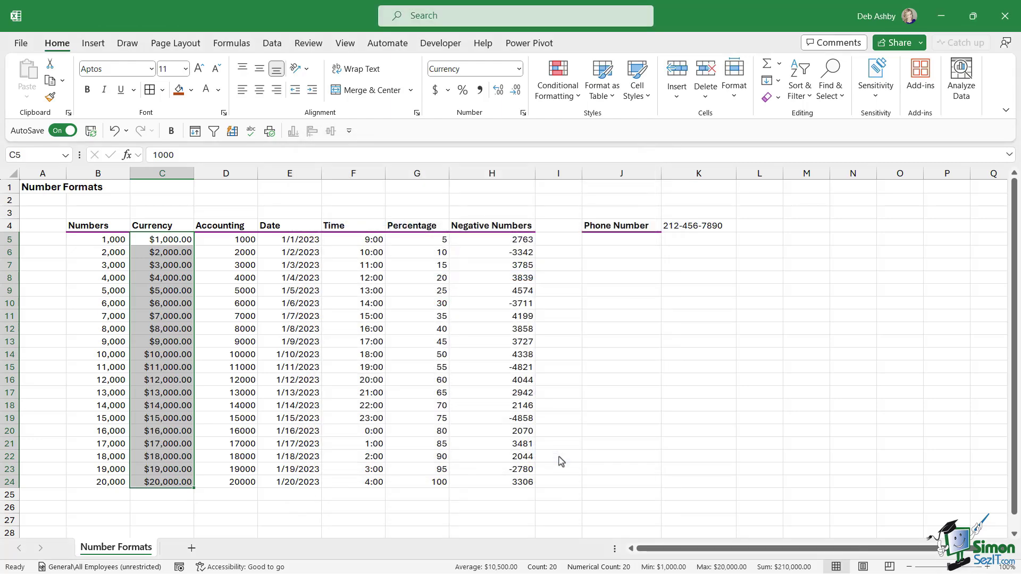
# Step: Format D5:D24 as Accounting with $ and 2 decimals, e.g. $ 1,000.00
pyautogui.click(213, 279)
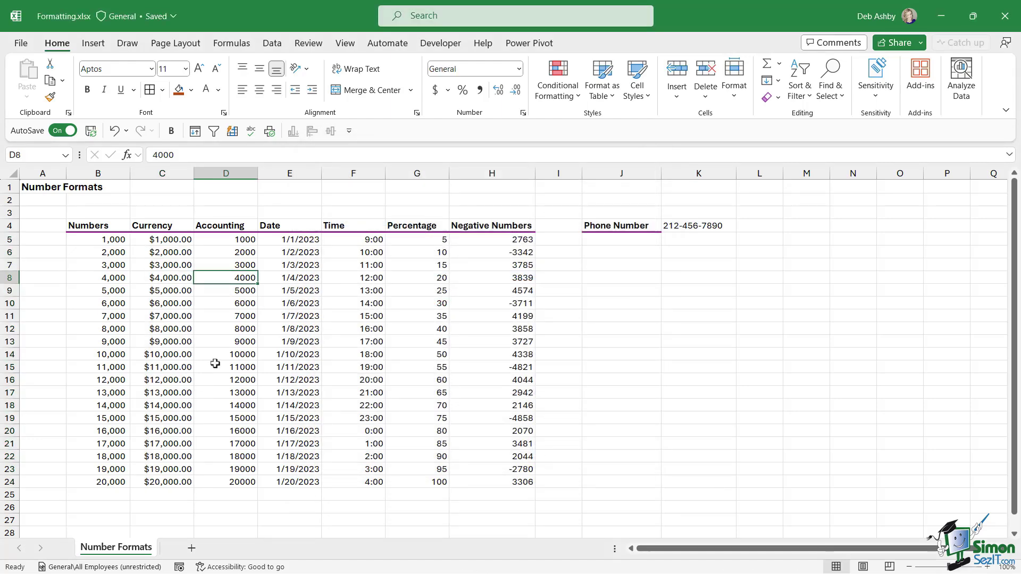
pyautogui.click(228, 242)
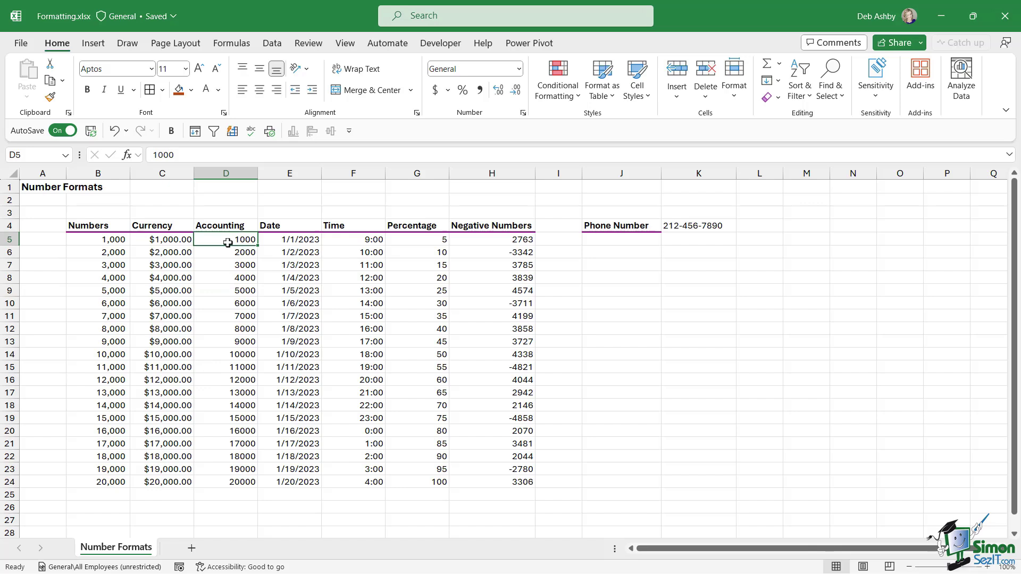
pyautogui.hotkey('ctrl', 'shift', 'Down')
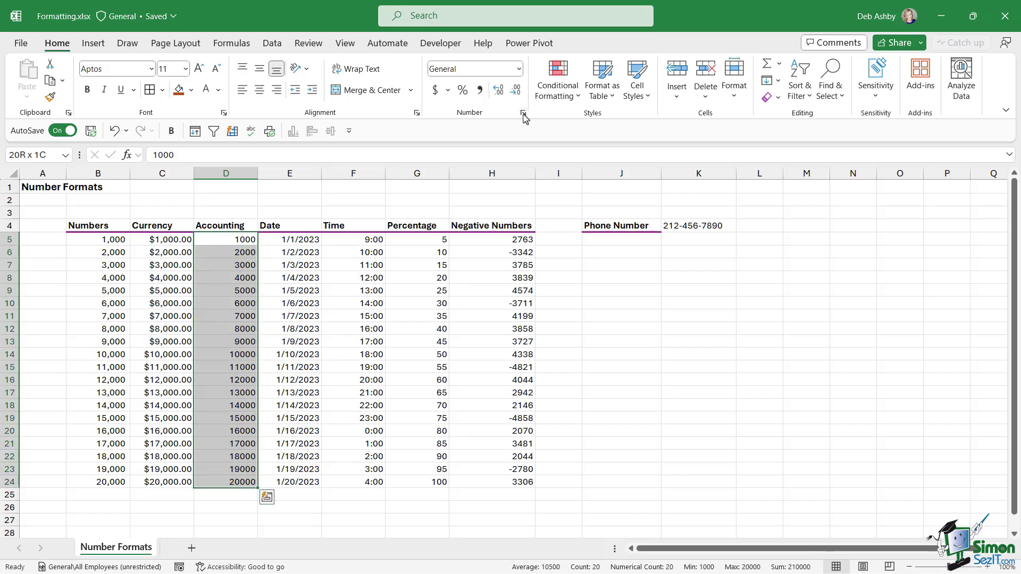
pyautogui.click(524, 113)
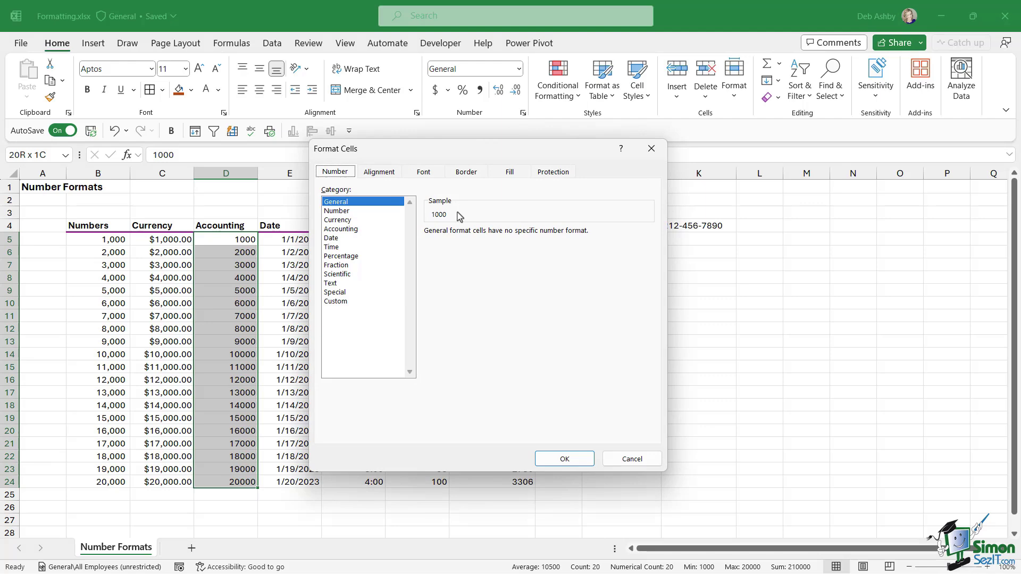
pyautogui.click(565, 459)
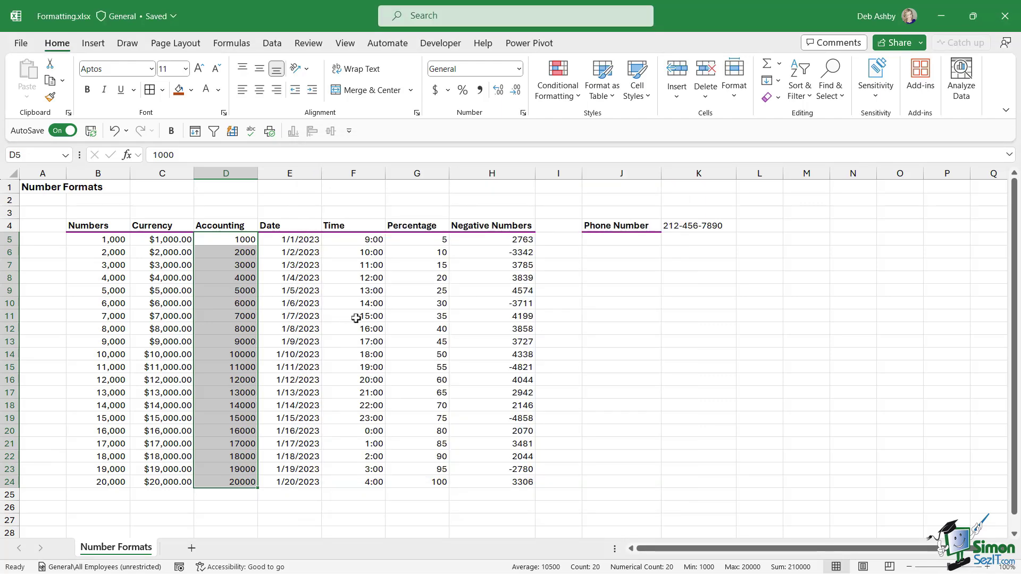
pyautogui.hotkey('ctrl', '1')
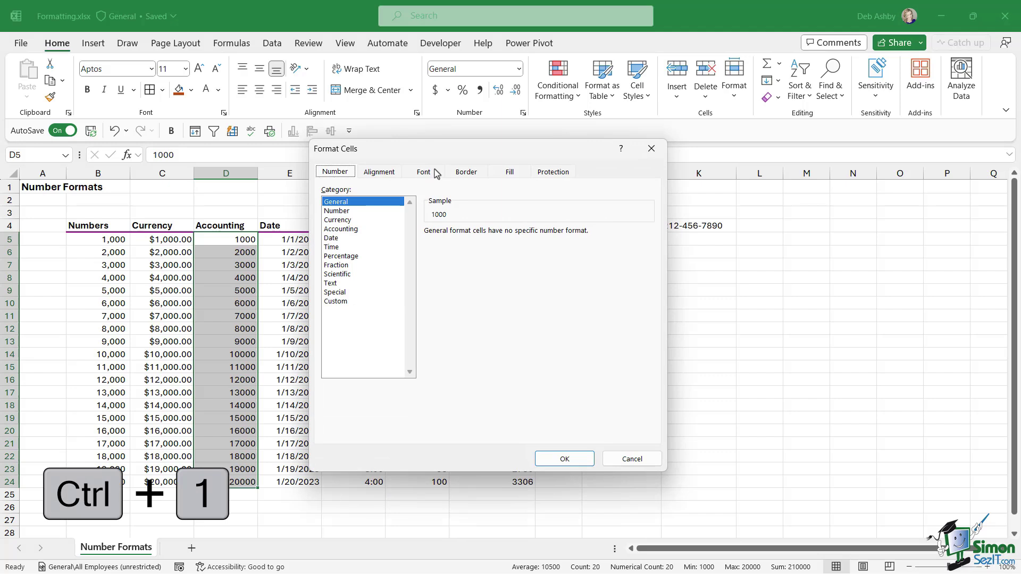
pyautogui.moveTo(437, 150); pyautogui.dragTo(425, 159)
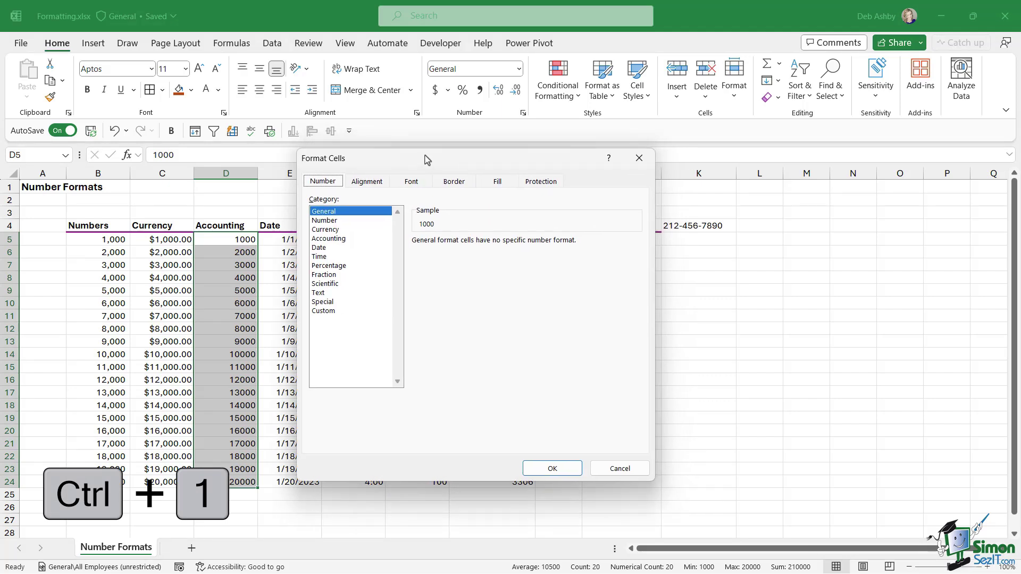
pyautogui.click(328, 239)
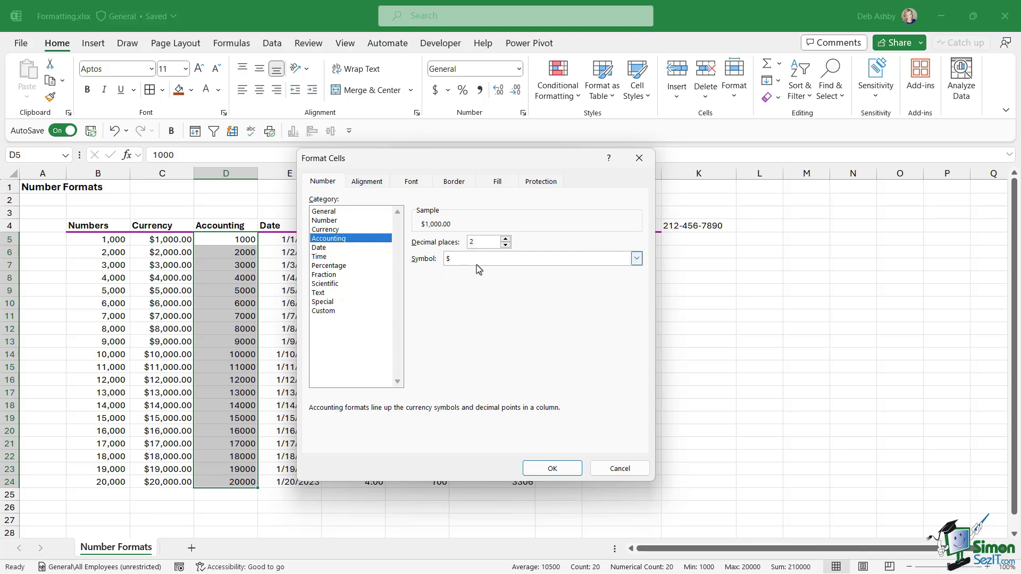
pyautogui.click(552, 468)
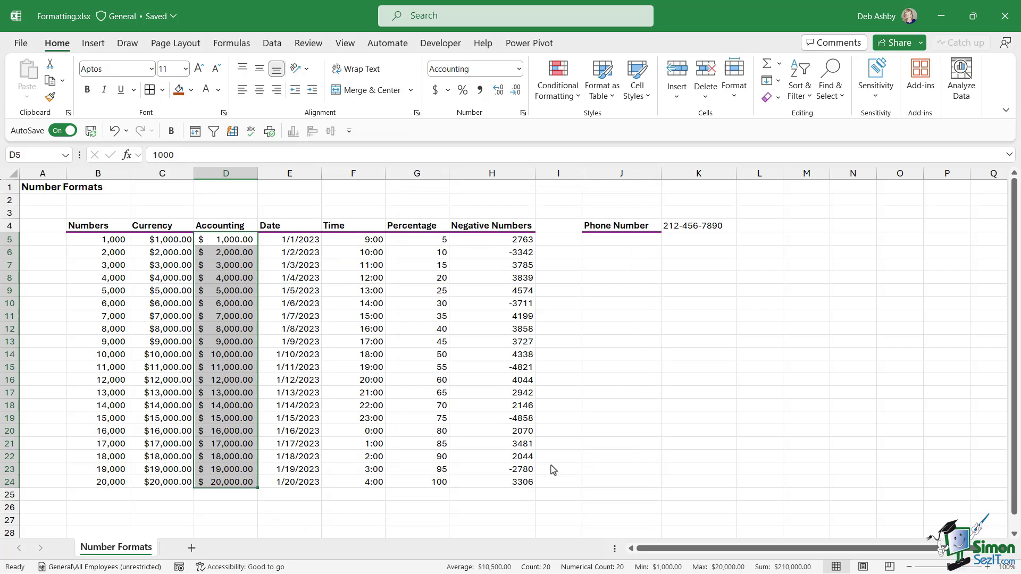
# Step: Drag columns C and D wider so the Currency and Accounting amounts fit comfortably
pyautogui.moveTo(193, 175); pyautogui.dragTo(208, 175)
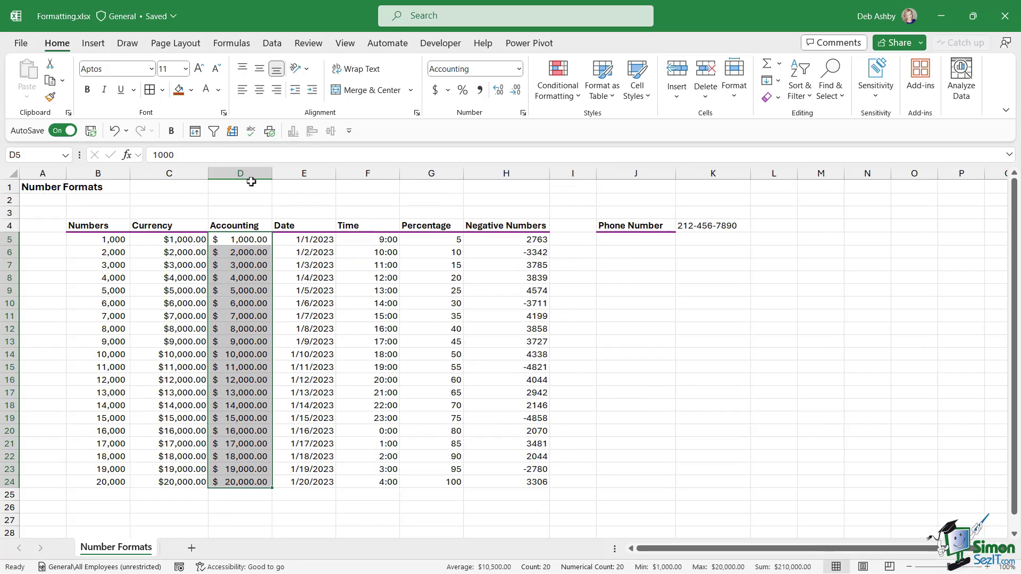
pyautogui.moveTo(272, 174); pyautogui.dragTo(288, 175)
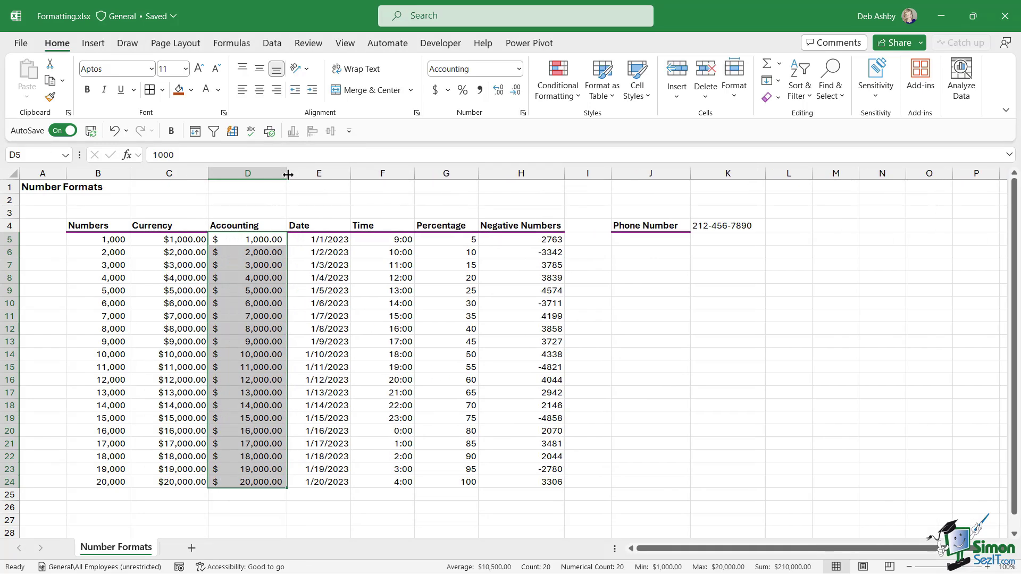
pyautogui.click(354, 282)
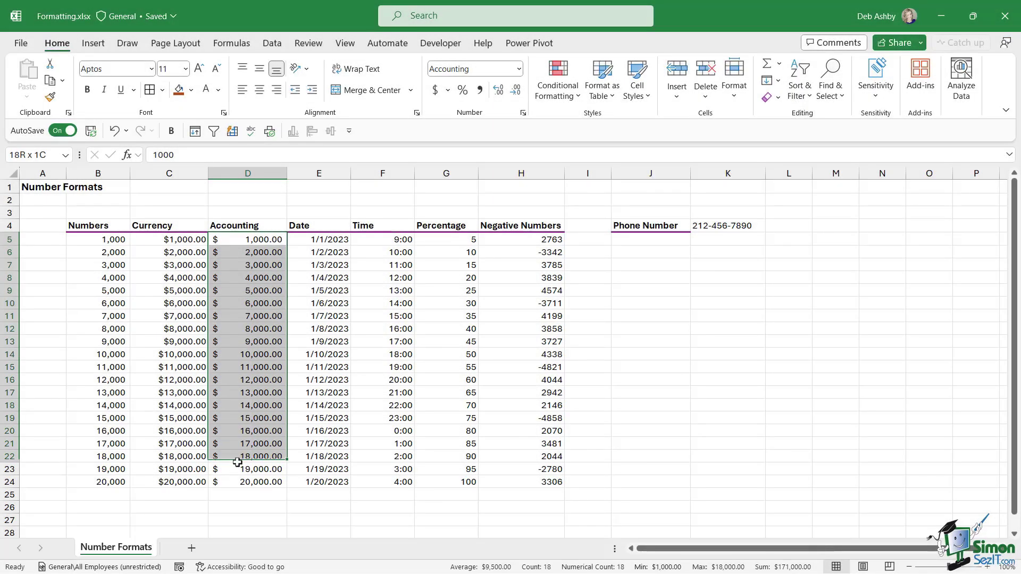
pyautogui.moveTo(238, 462); pyautogui.dragTo(237, 481)
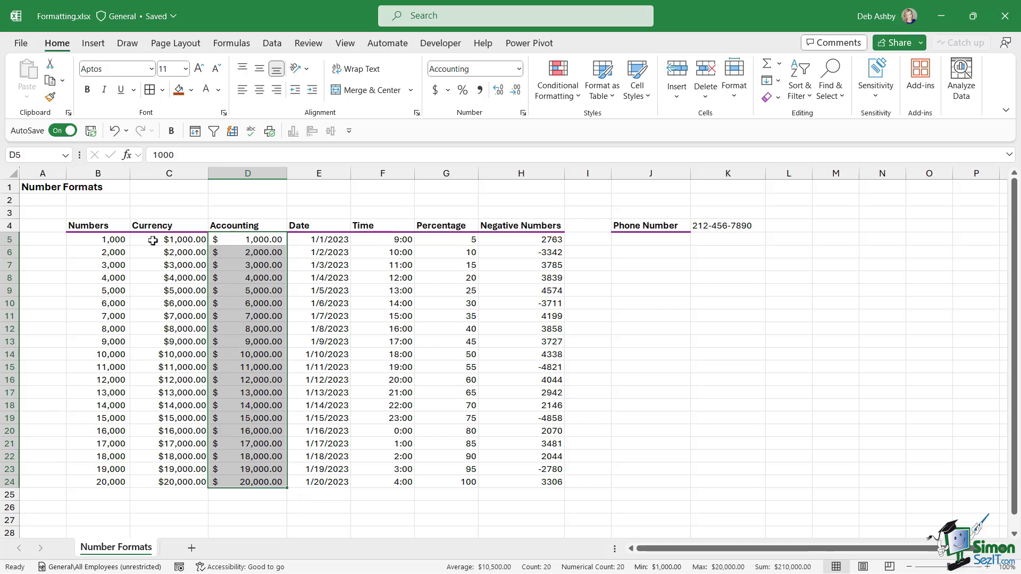
# Step: Apply Long Date to the dates in E5:E24 and widen column E to fit
pyautogui.click(321, 240)
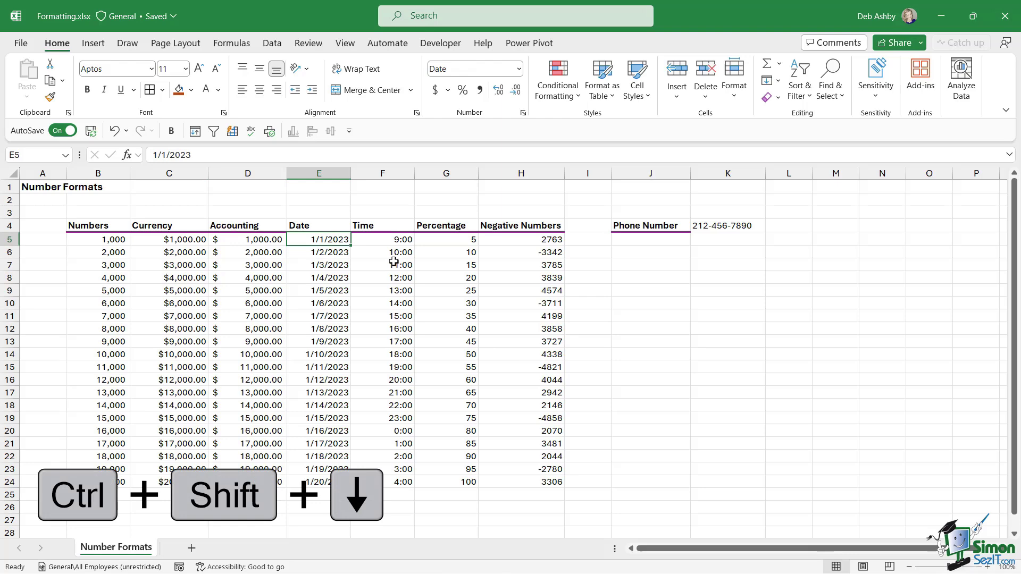
pyautogui.hotkey('ctrl', 'shift', 'Down')
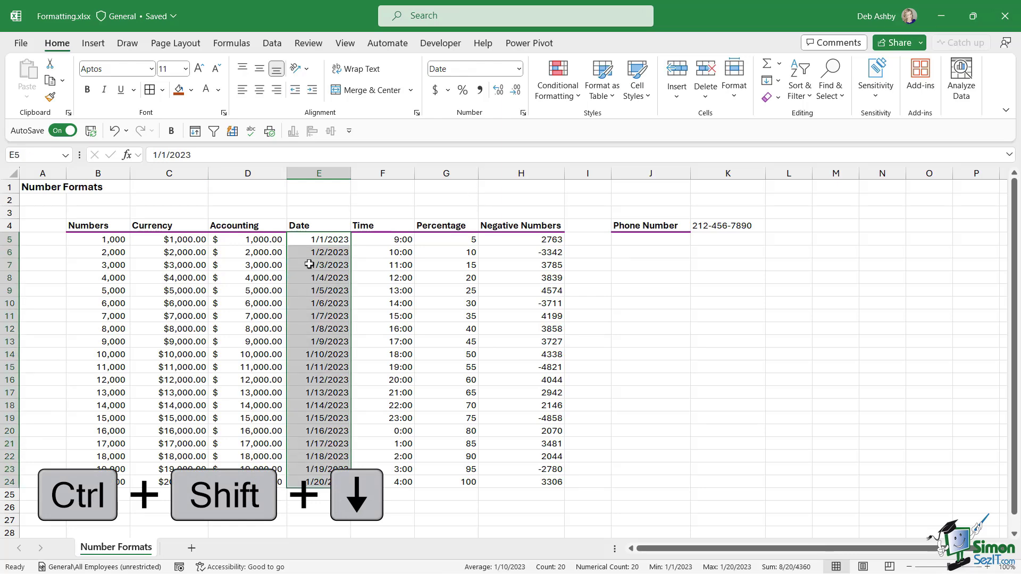
pyautogui.click(519, 69)
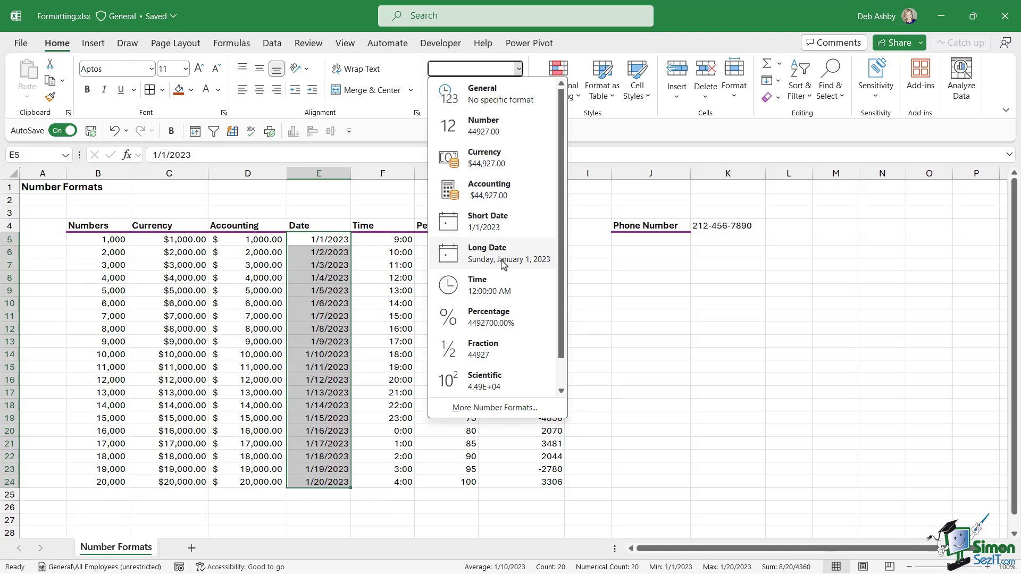
pyautogui.click(498, 228)
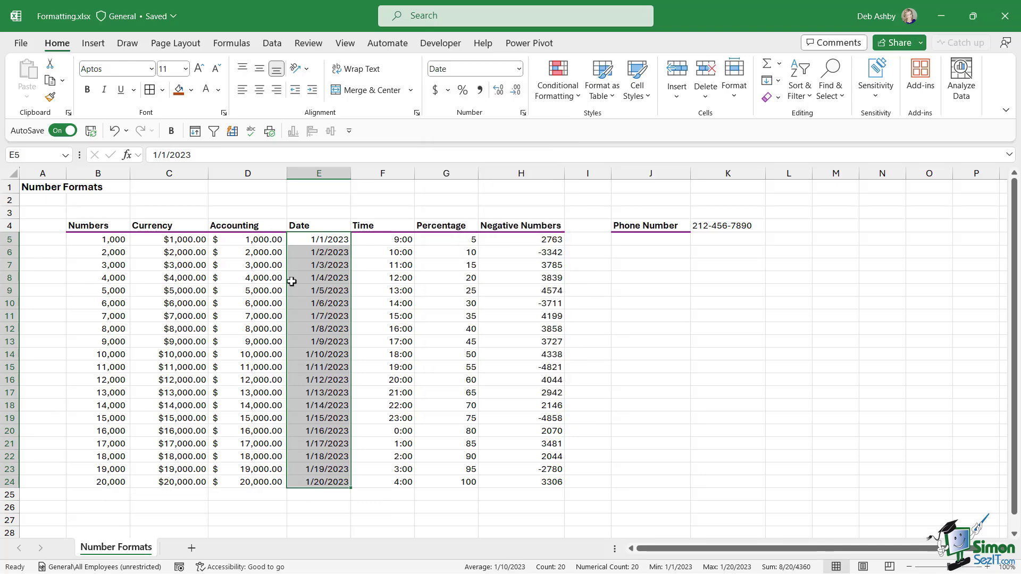
pyautogui.click(519, 68)
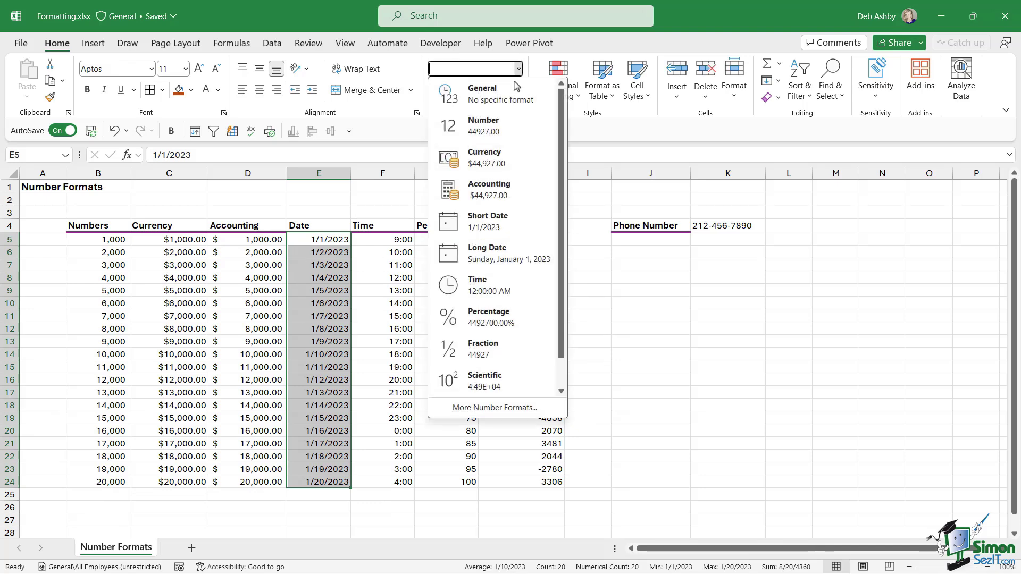
pyautogui.click(500, 258)
pyautogui.moveTo(351, 173); pyautogui.dragTo(383, 179)
pyautogui.doubleClick(383, 174)
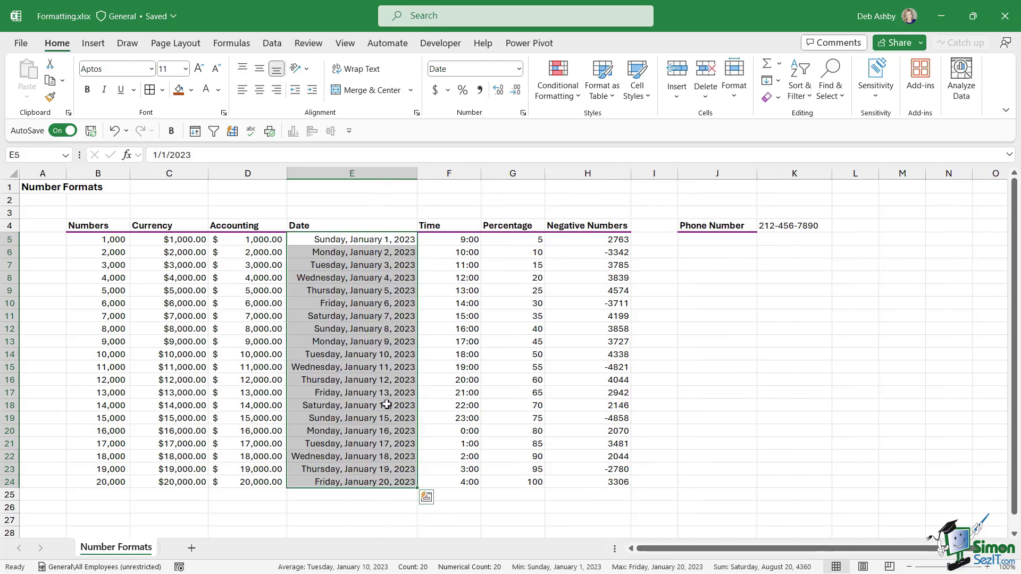
# Step: Switch the dates to the 2012-03-14 year-month-day format and auto-fit column E
pyautogui.hotkey('ctrl', '1')
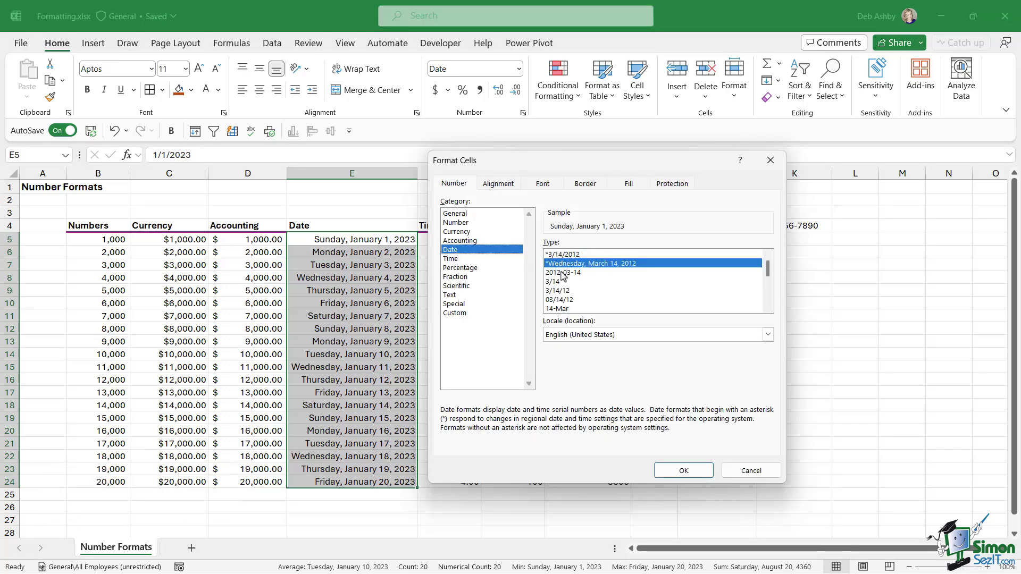
pyautogui.click(561, 273)
pyautogui.moveTo(768, 270)
pyautogui.mouseDown()
pyautogui.moveTo(768, 280)
pyautogui.moveTo(768, 264)
pyautogui.mouseUp()
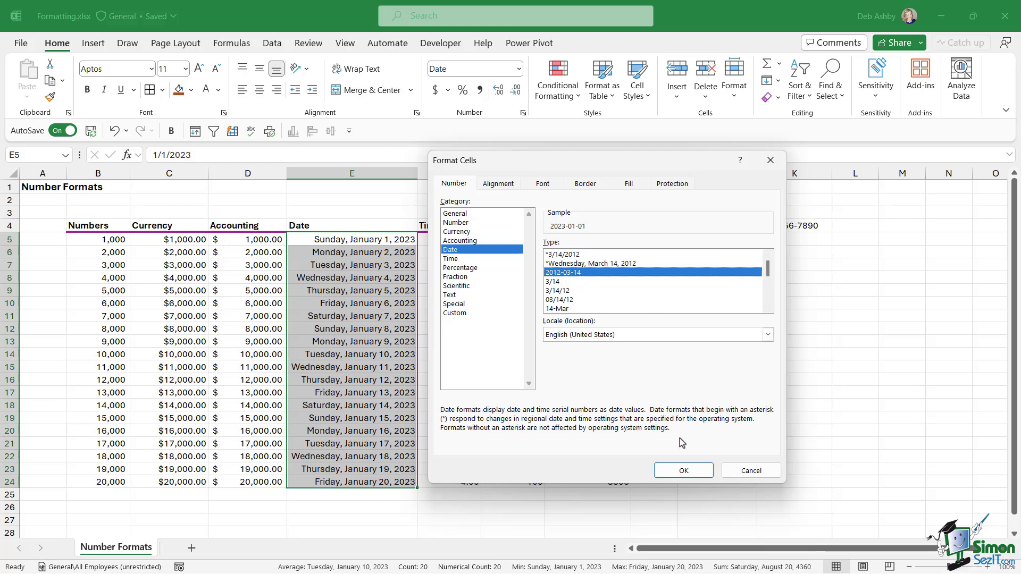
pyautogui.click(679, 478)
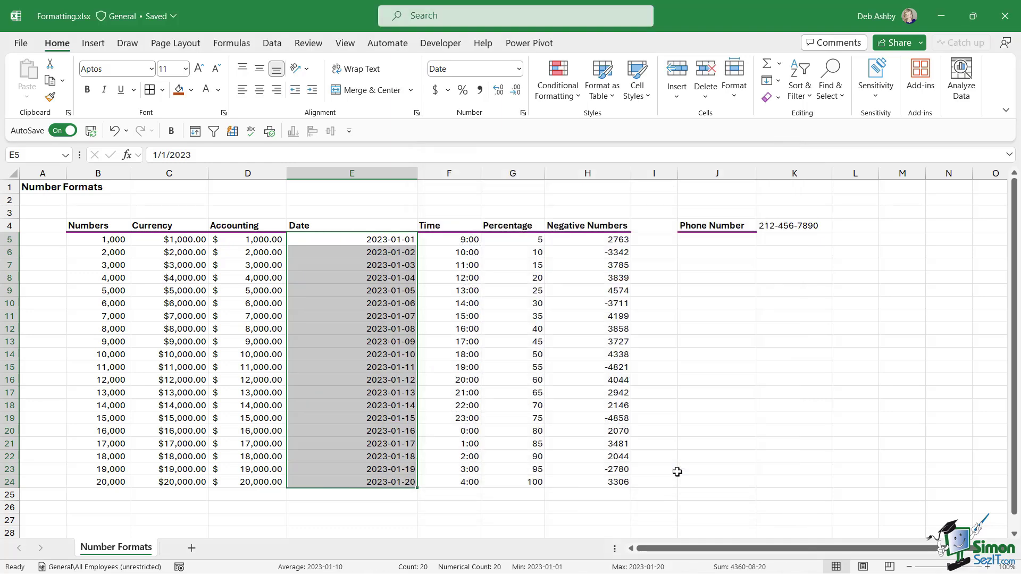
pyautogui.doubleClick(417, 173)
pyautogui.click(329, 266)
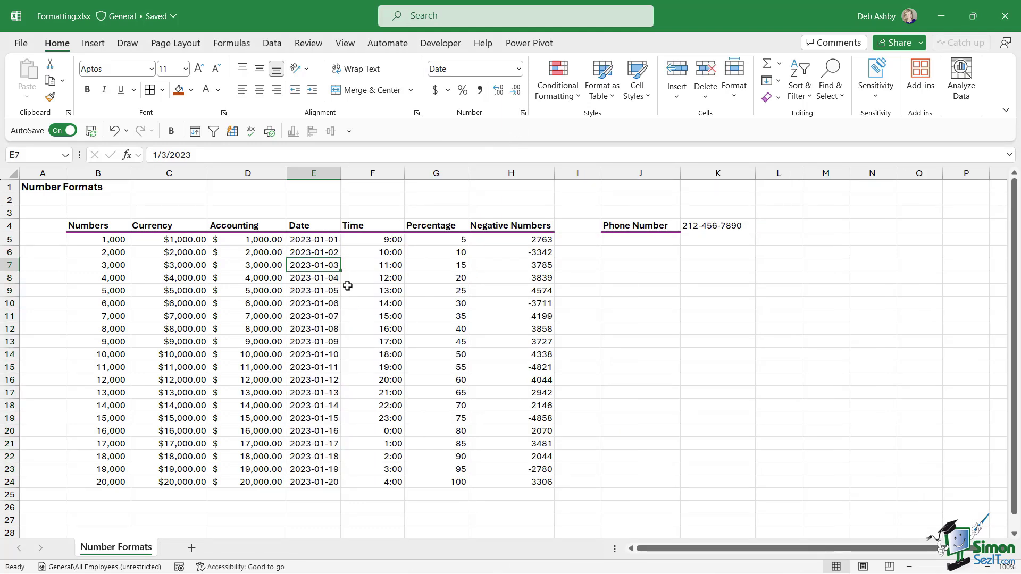
pyautogui.click(380, 244)
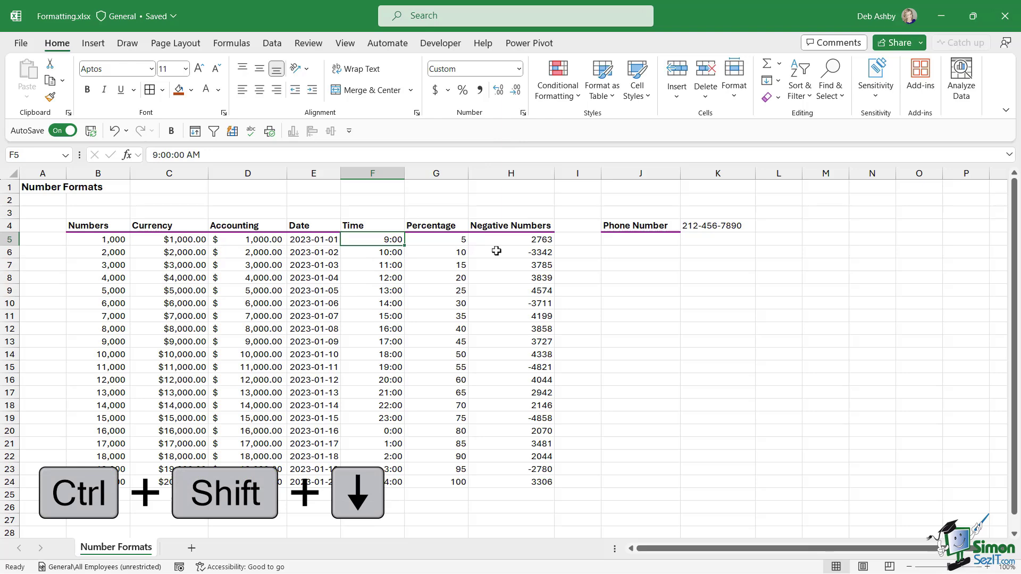
# Step: Format F5:F24 with the 1:30 PM time style, e.g. 9:00 AM and 12:00 PM
pyautogui.hotkey('ctrl', 'shift', 'Down')
pyautogui.click(519, 69)
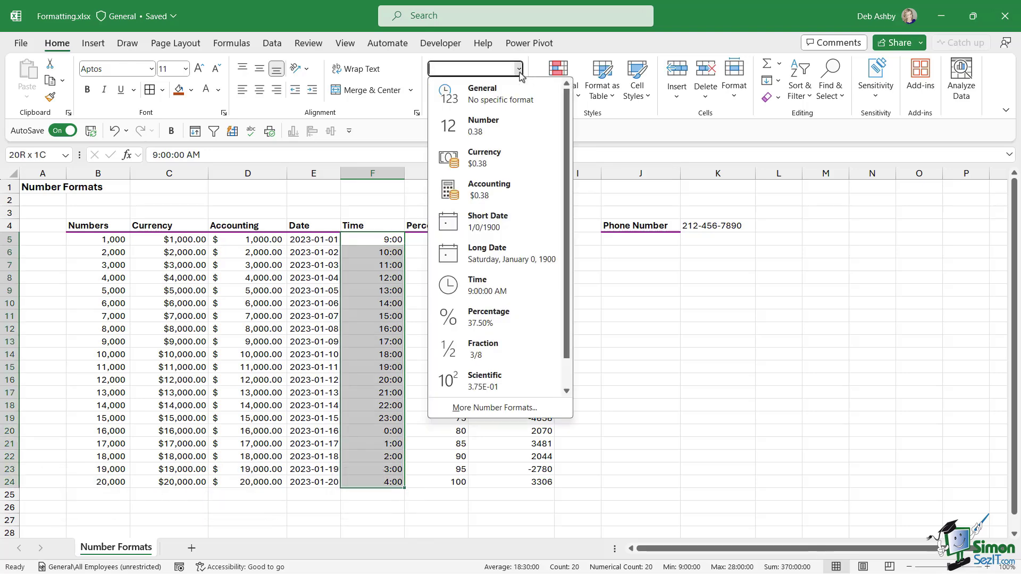
pyautogui.click(587, 45)
pyautogui.hotkey('ctrl', '1')
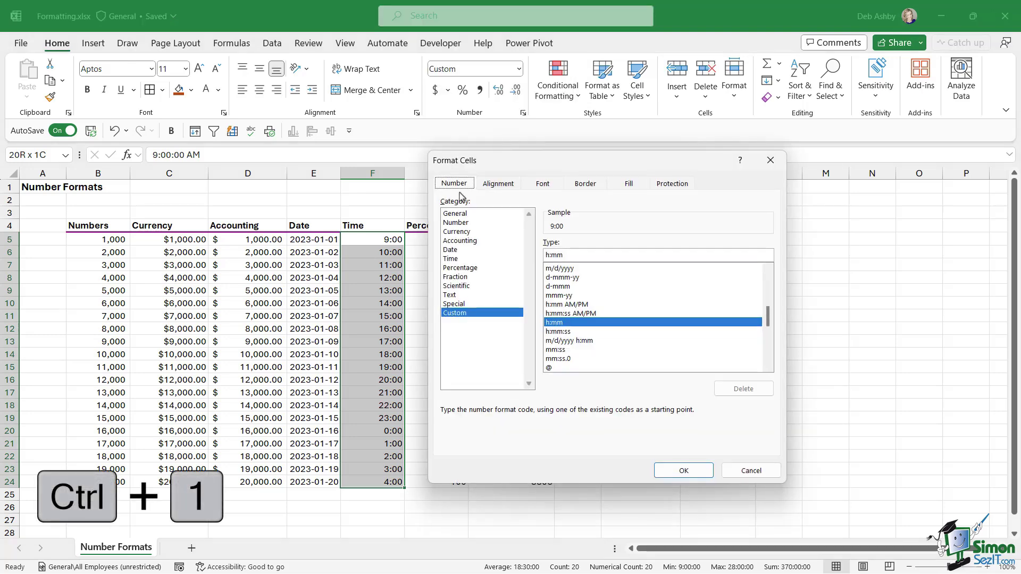
pyautogui.click(452, 259)
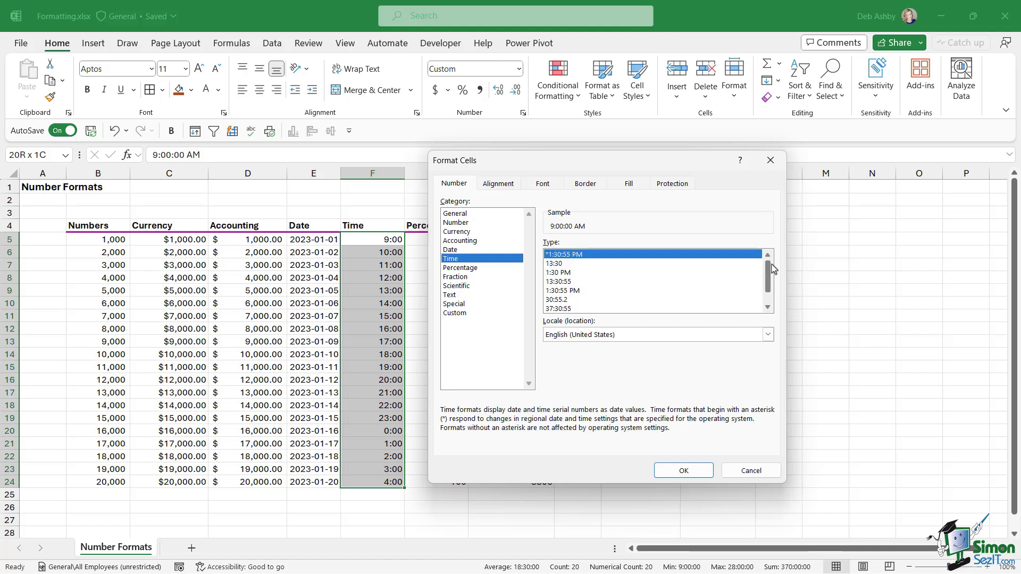
pyautogui.click(560, 273)
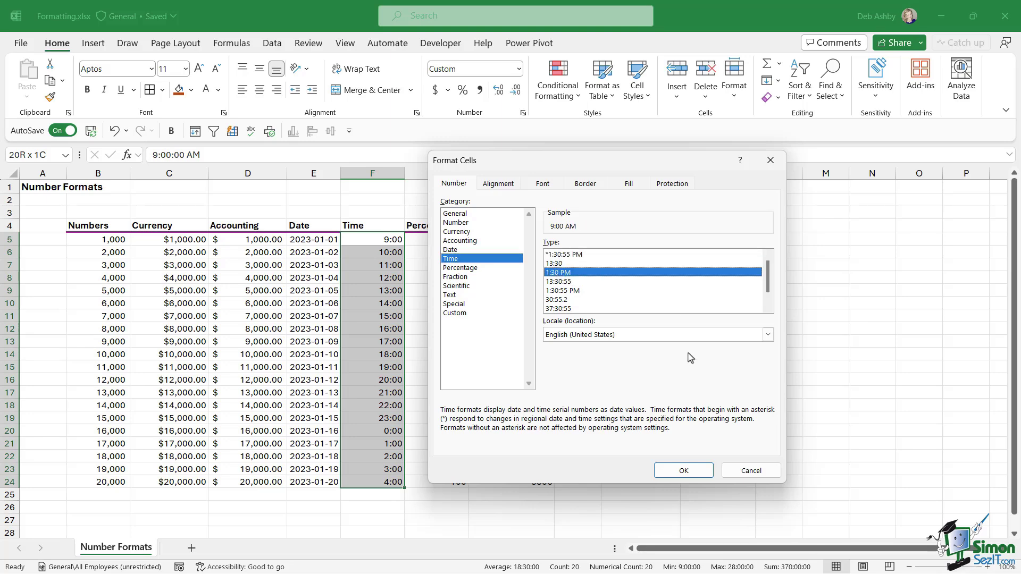
pyautogui.click(684, 471)
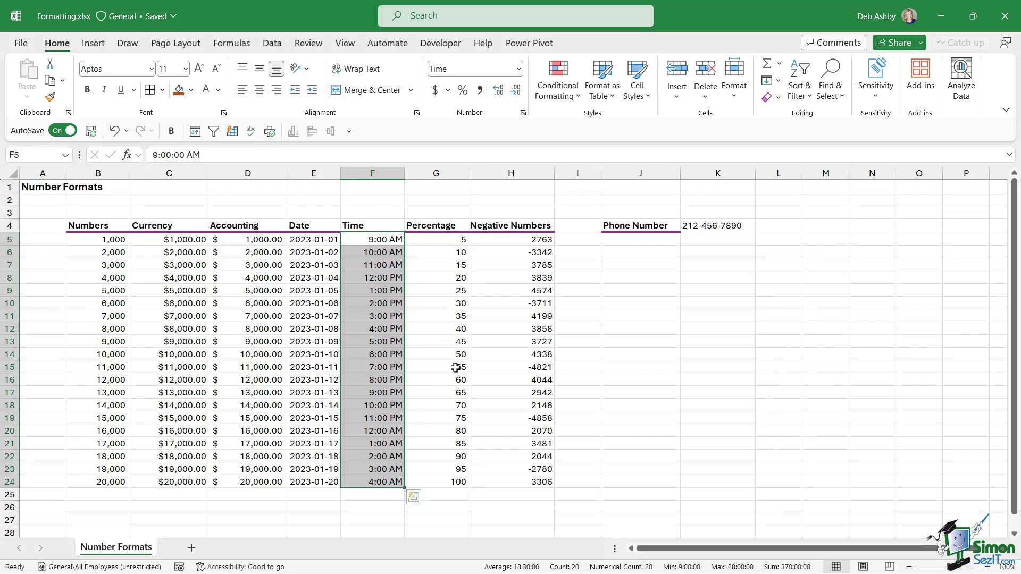
pyautogui.press('Right')
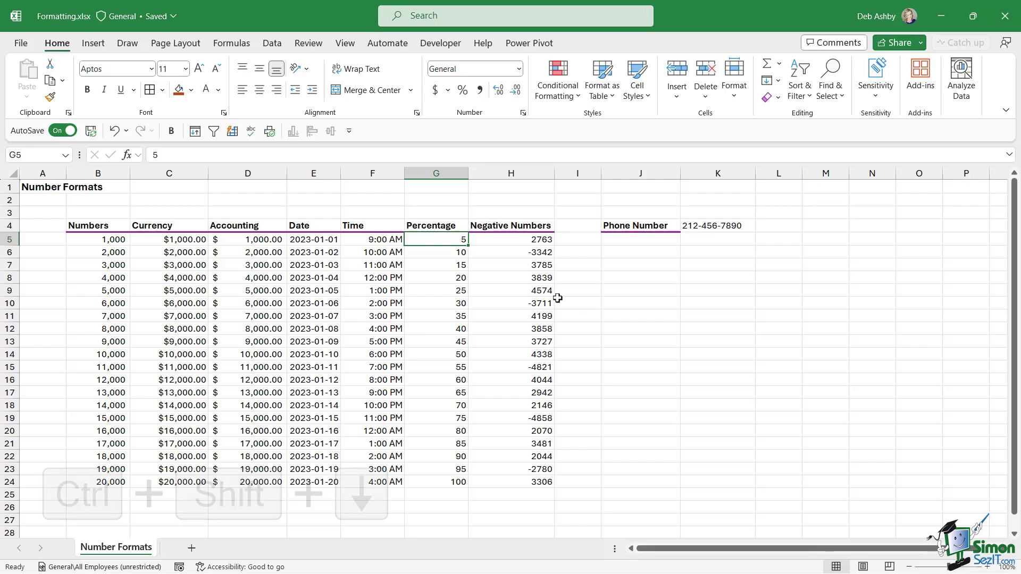
pyautogui.hotkey('ctrl', 'shift', 'Down')
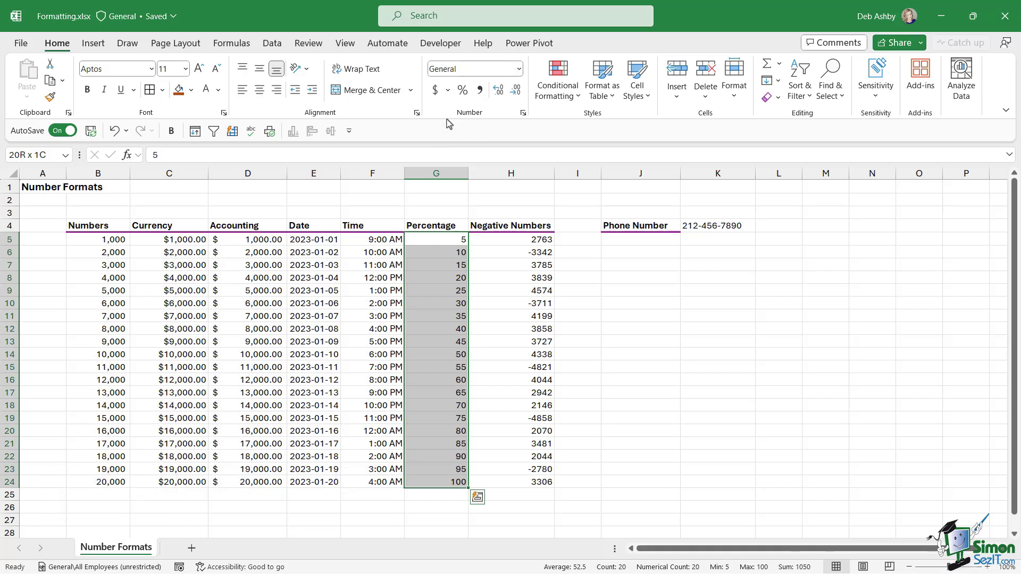
pyautogui.click(462, 92)
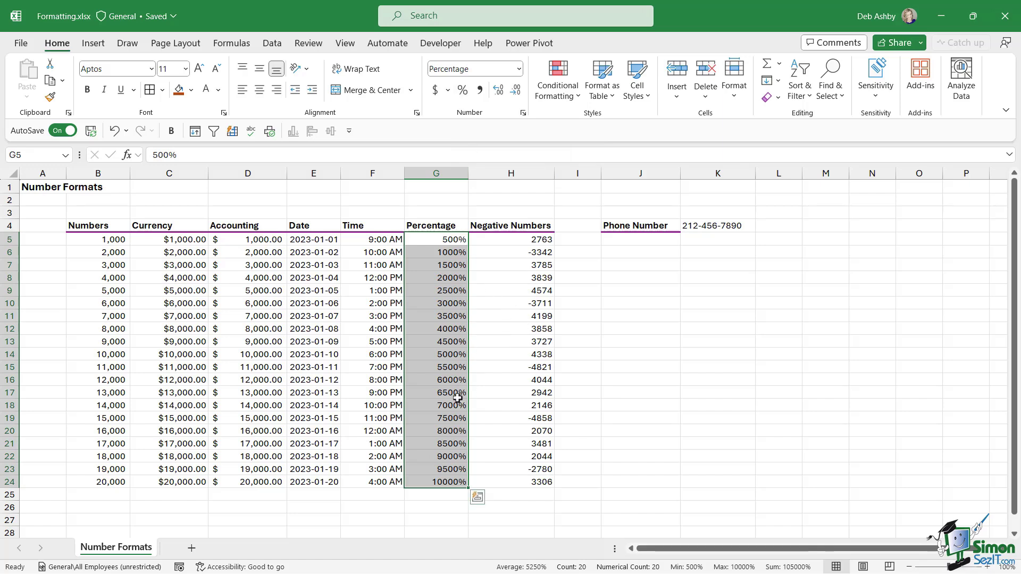
pyautogui.hotkey('ctrl', 'z')
# Step: Try Percent Style on G5:G24, then undo it and dismiss Quick Analysis
pyautogui.click(456, 239)
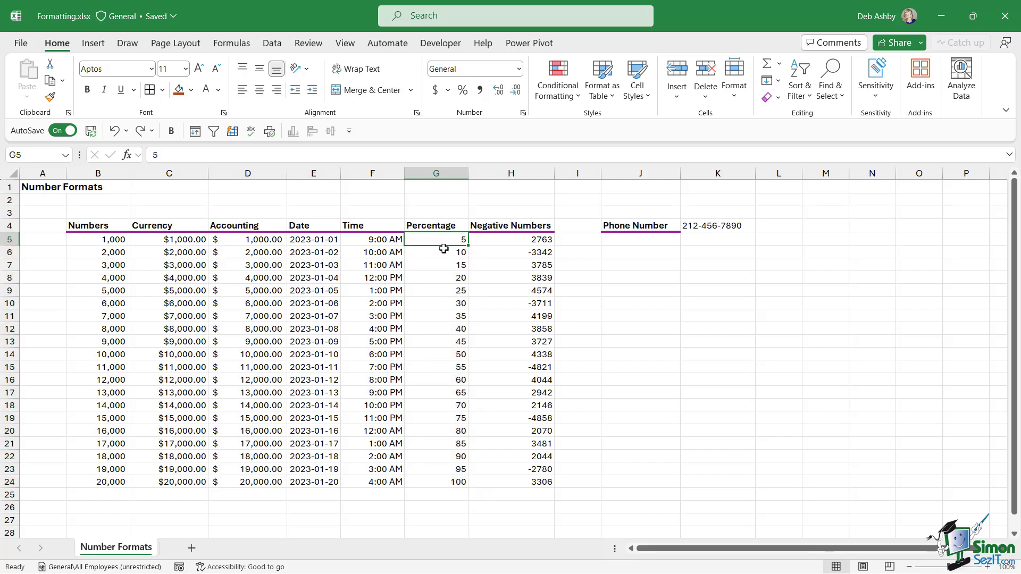
pyautogui.click(454, 255)
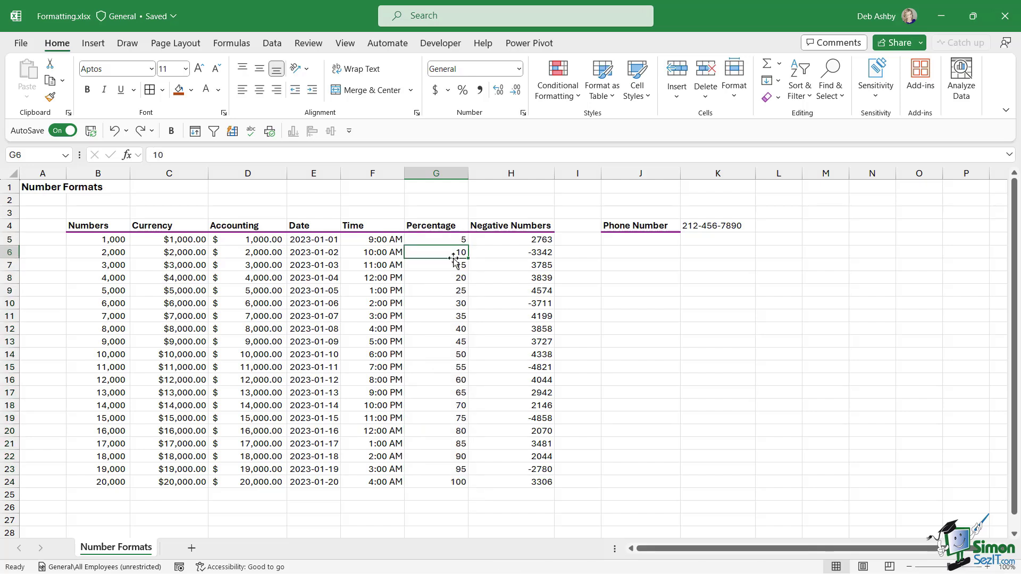
pyautogui.click(456, 267)
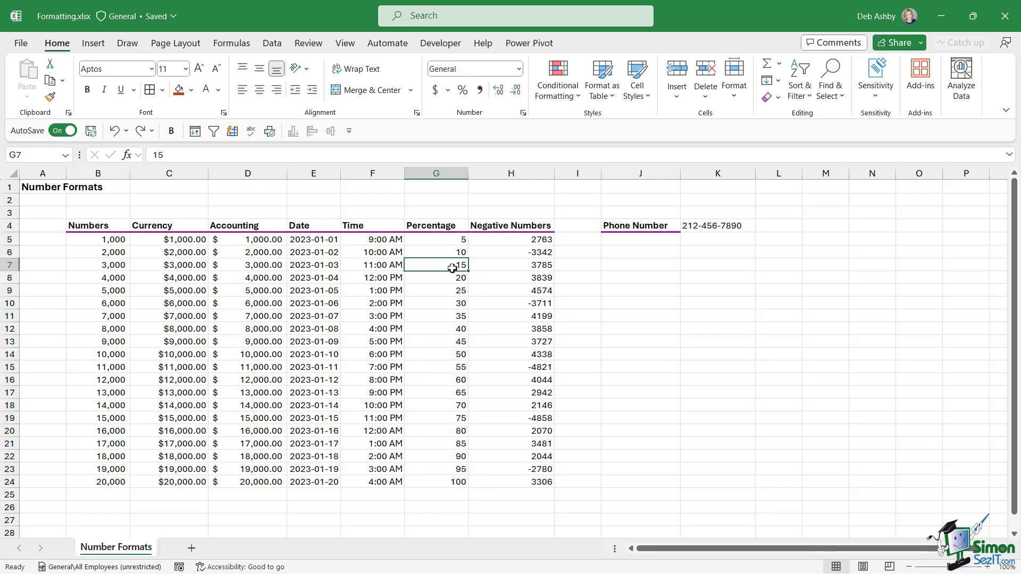
pyautogui.click(451, 241)
pyautogui.moveTo(451, 241); pyautogui.dragTo(452, 482)
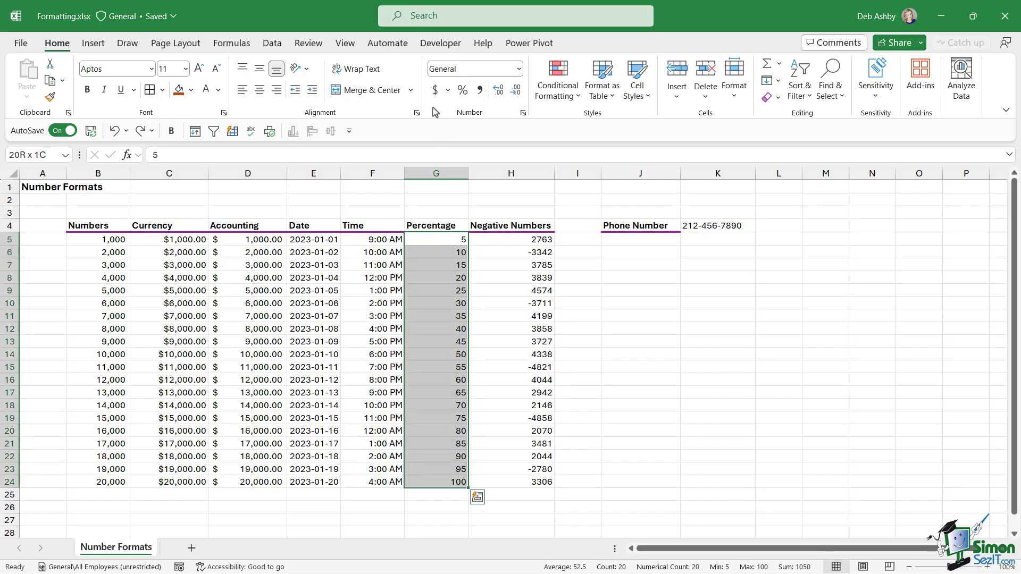
pyautogui.click(463, 90)
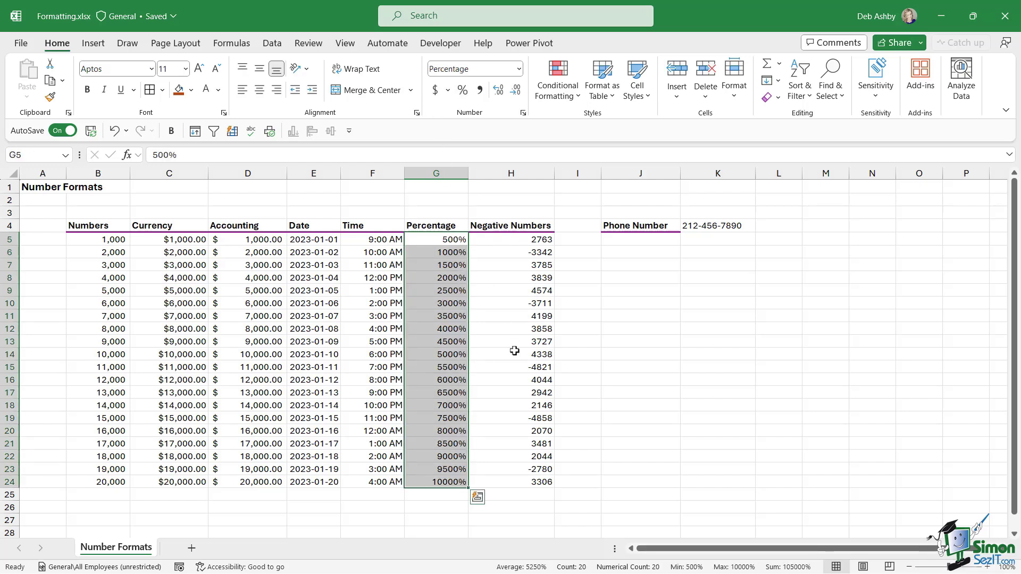
pyautogui.hotkey('ctrl', 'z')
pyautogui.hotkey('ctrl', 'q')
pyautogui.click(654, 327)
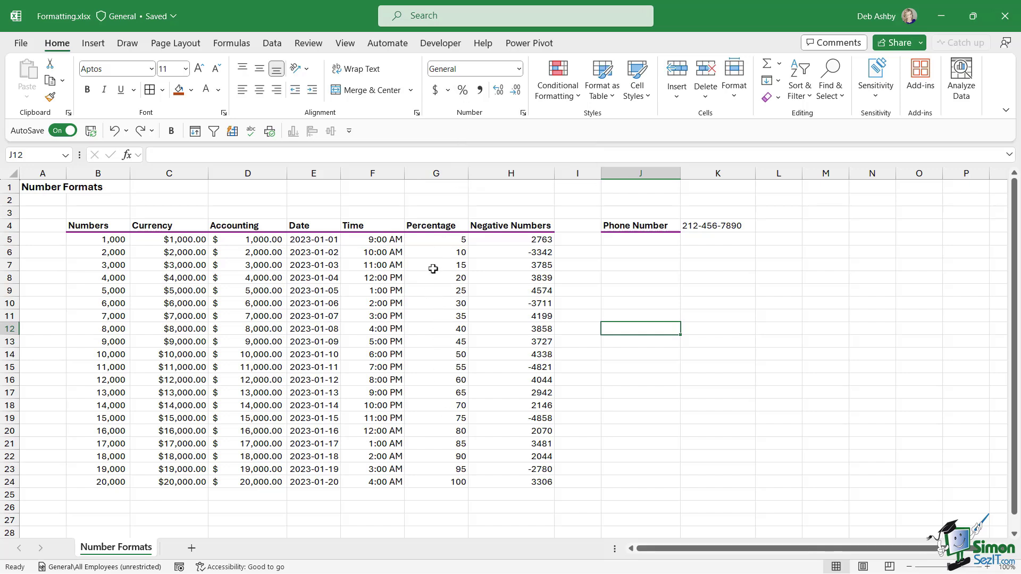
# Step: Enter 0.5 in G5, preview it as 50%, then undo the percent format
pyautogui.click(440, 240)
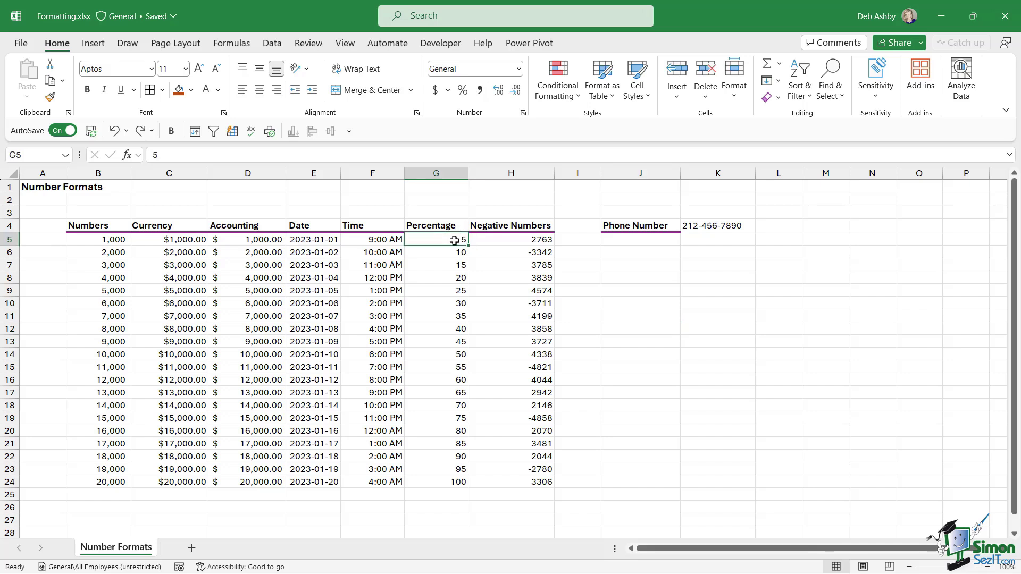
pyautogui.write('0')
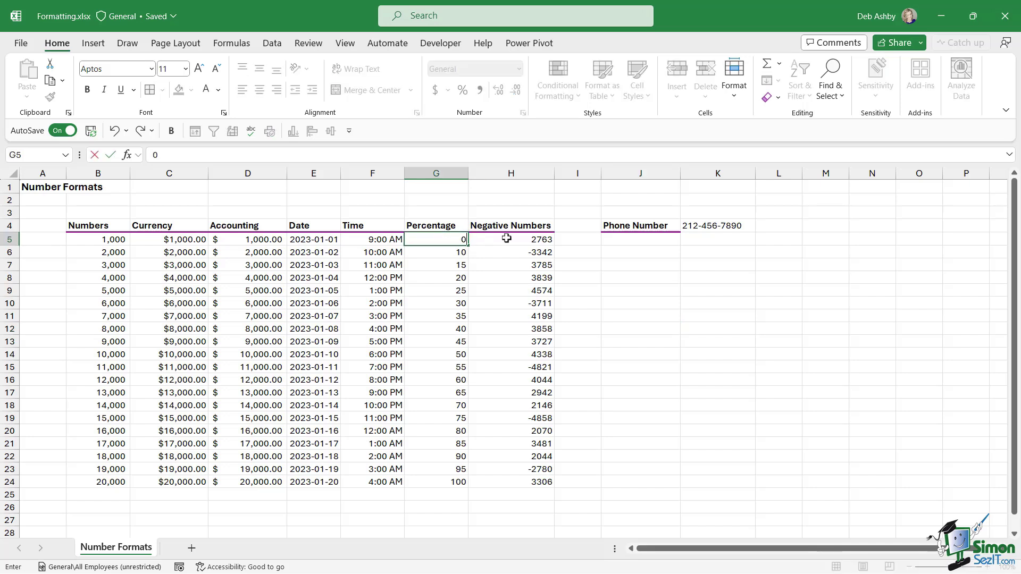
pyautogui.write('.5')
pyautogui.press('Return')
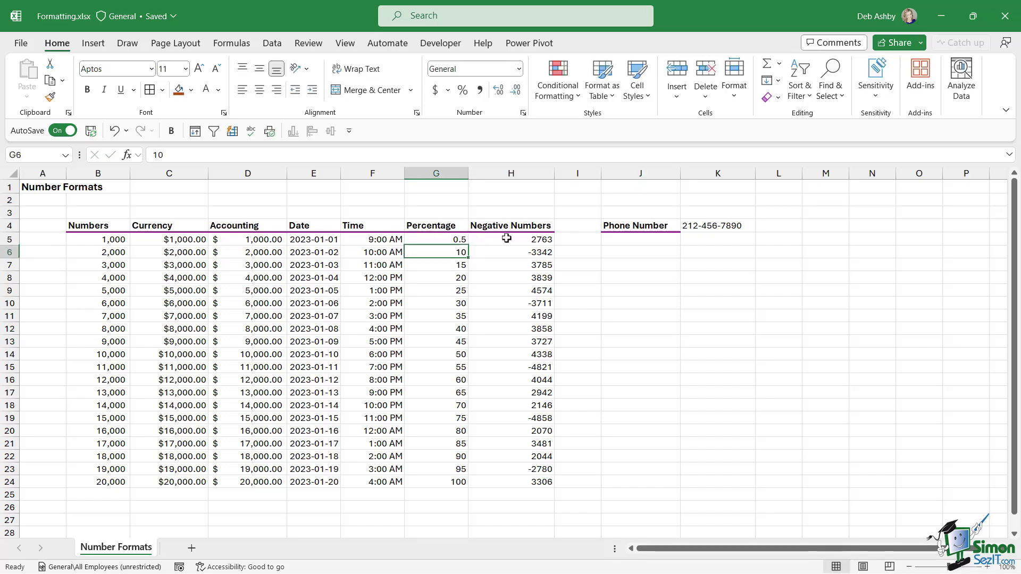
pyautogui.click(436, 239)
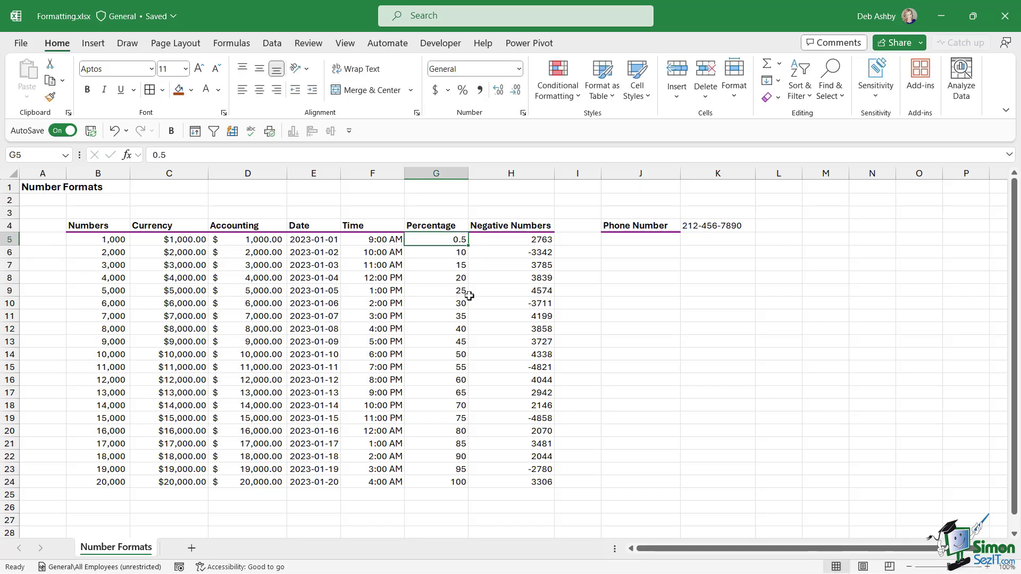
pyautogui.click(463, 91)
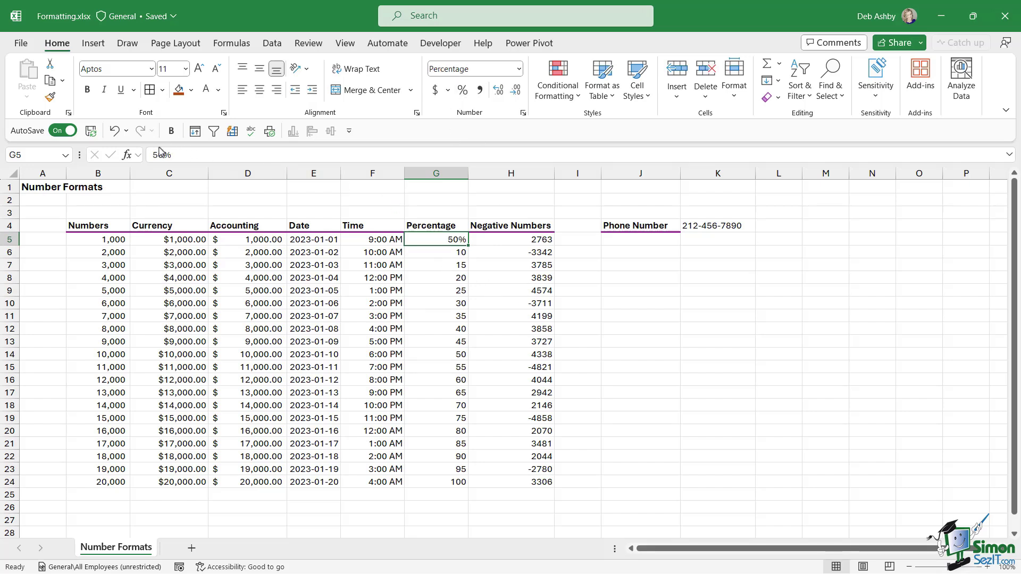
pyautogui.click(114, 131)
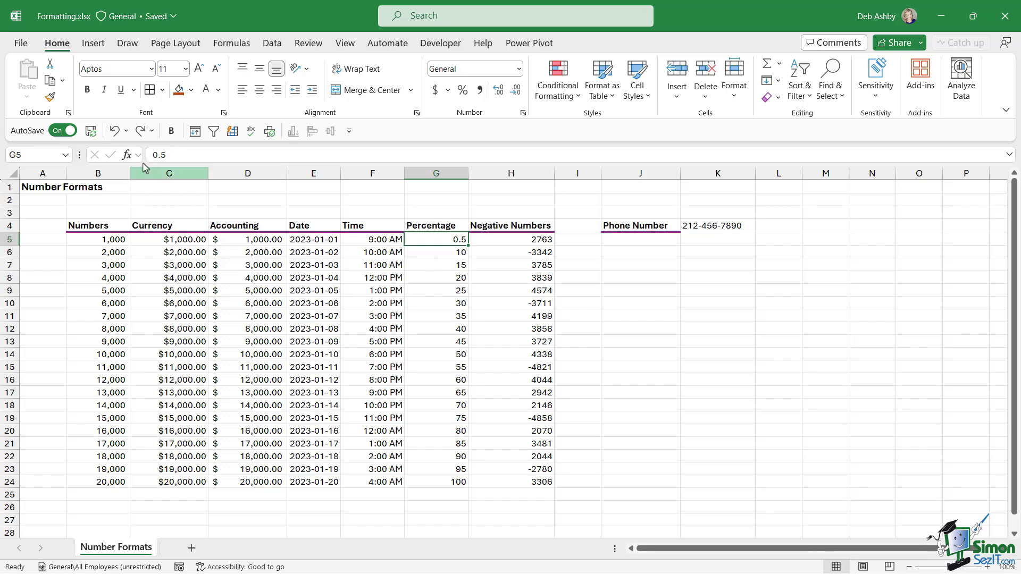
# Step: Undo the 0.5 entry so G5 reads 5 again, then review G5:G24
pyautogui.click(114, 131)
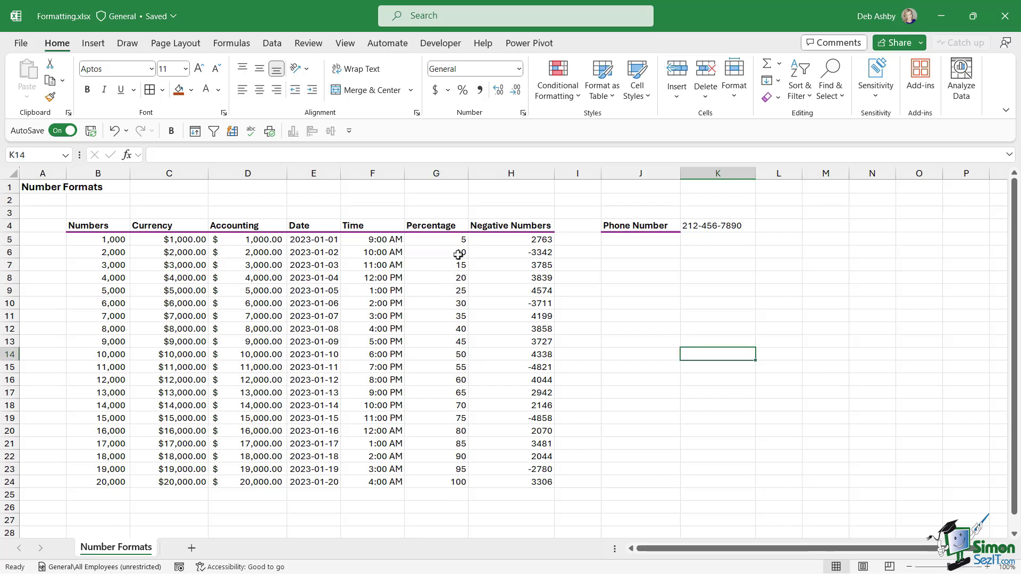
pyautogui.moveTo(439, 240); pyautogui.dragTo(429, 481)
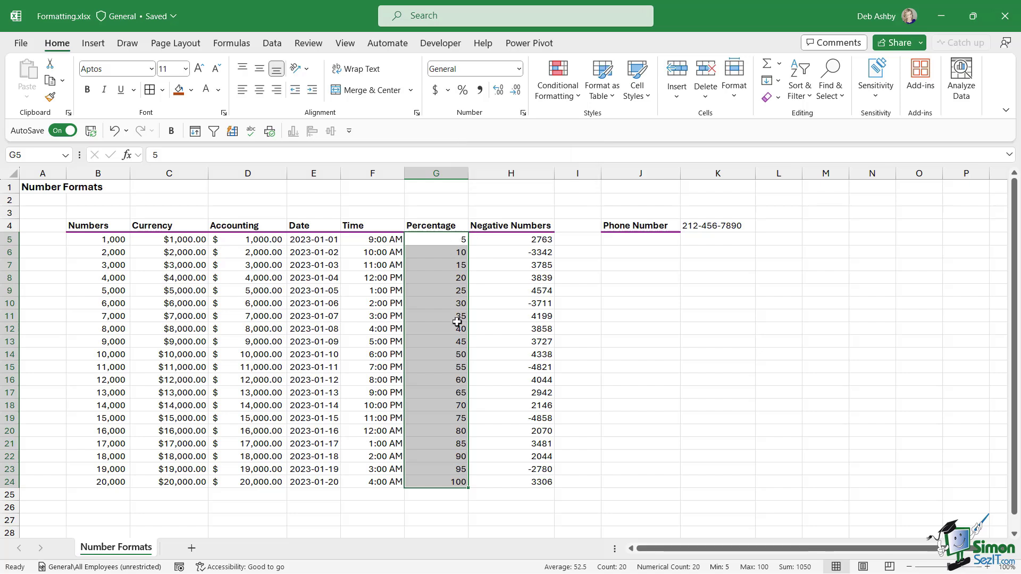
pyautogui.click(637, 293)
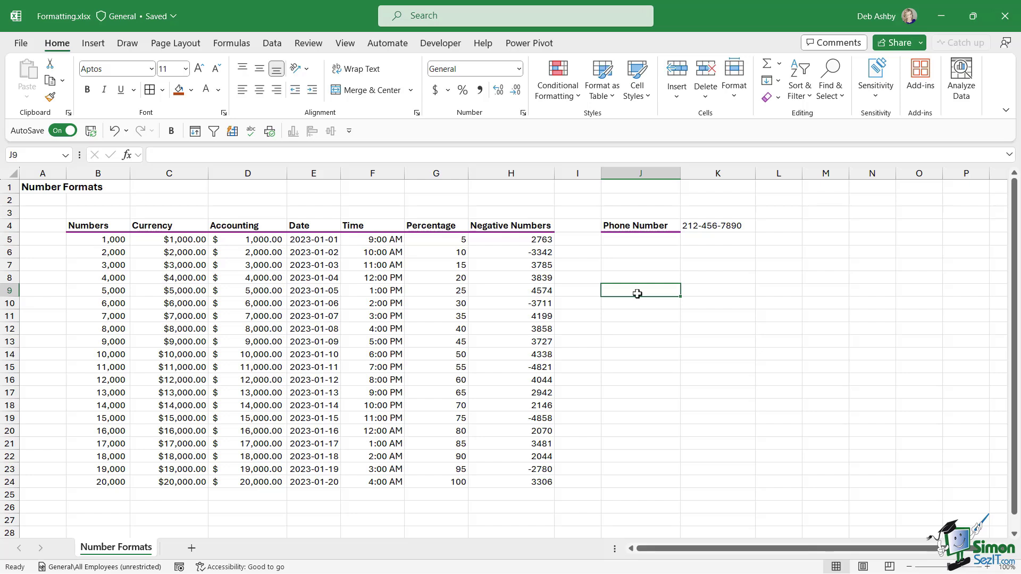
pyautogui.moveTo(448, 241); pyautogui.dragTo(448, 482)
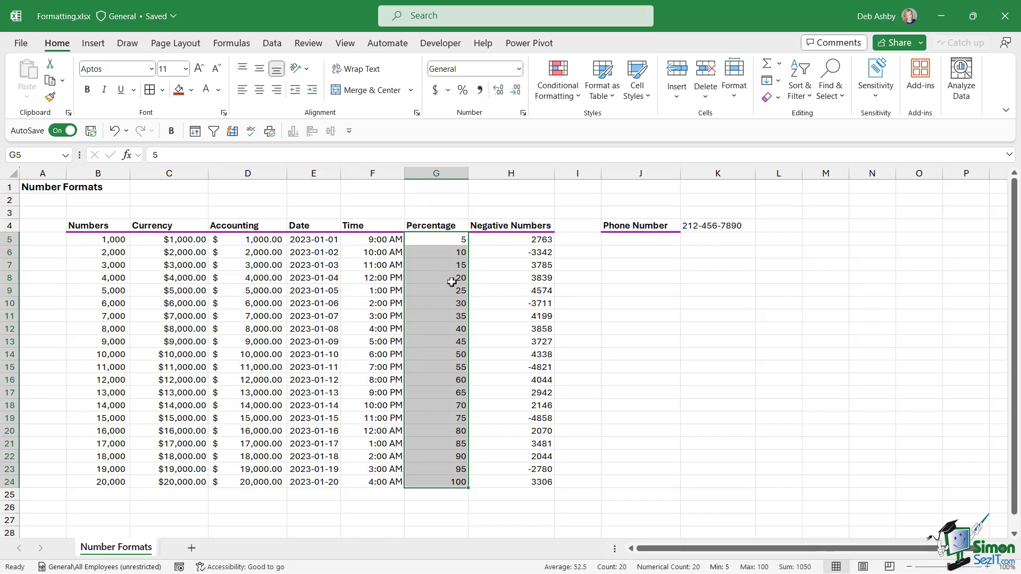
pyautogui.click(638, 319)
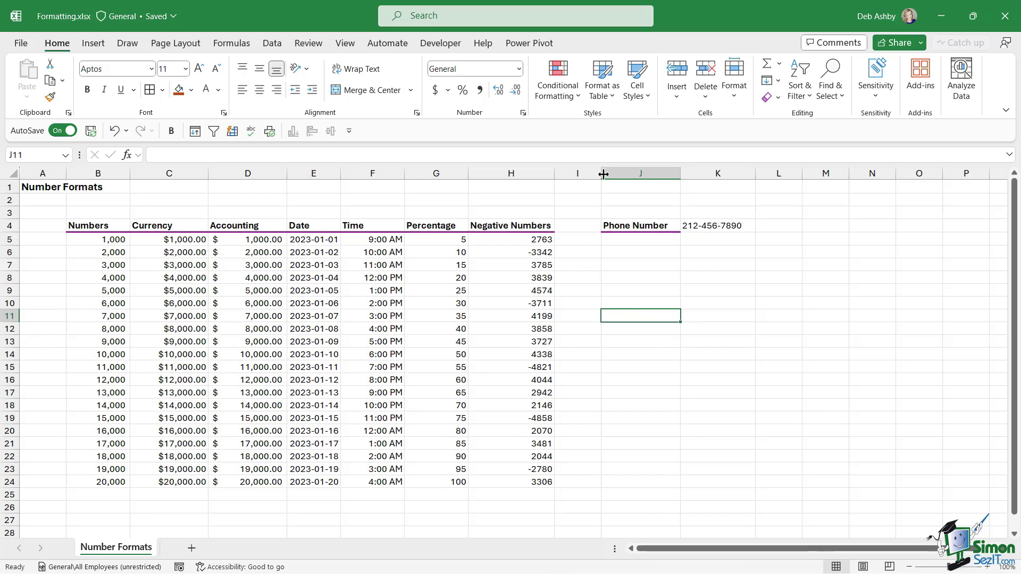
# Step: Widen column I and apply Percent Style to the whole column
pyautogui.moveTo(603, 174); pyautogui.dragTo(623, 176)
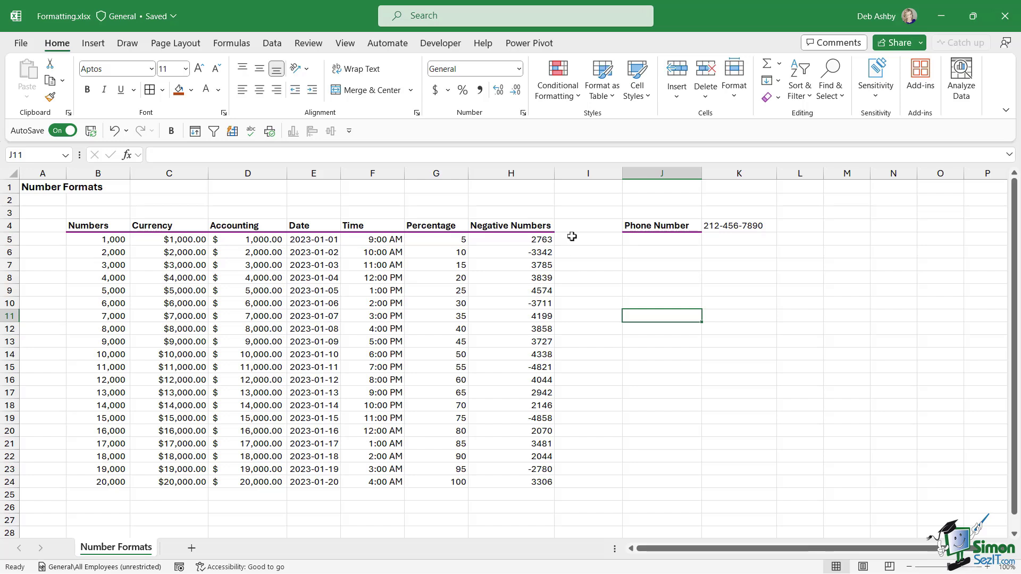
pyautogui.click(571, 172)
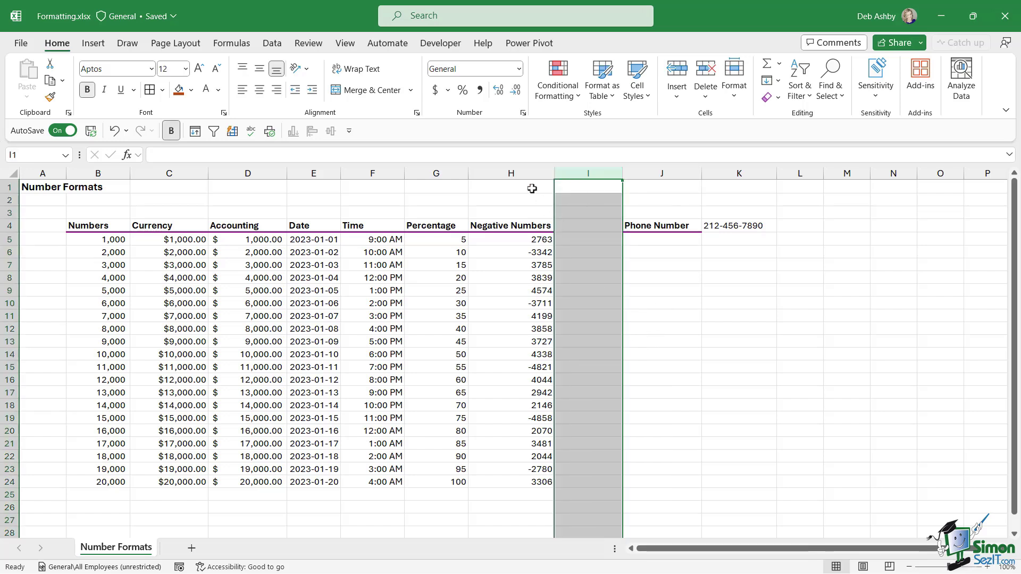
pyautogui.click(463, 91)
pyautogui.click(706, 311)
# Step: Enter 50 in I5 and 100 in I6, displayed as 50% and 100%
pyautogui.click(567, 244)
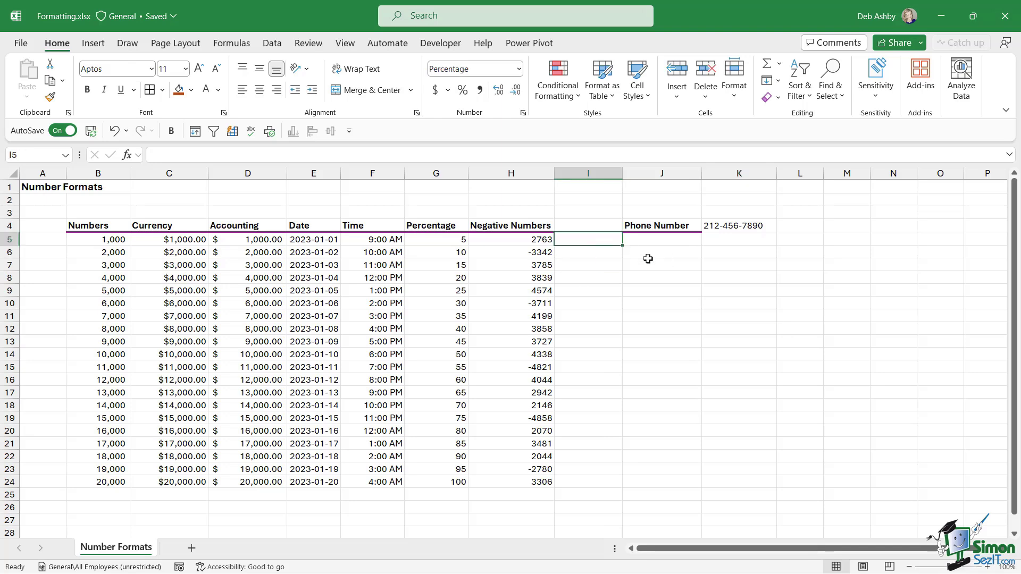
pyautogui.write('50')
pyautogui.press('Return')
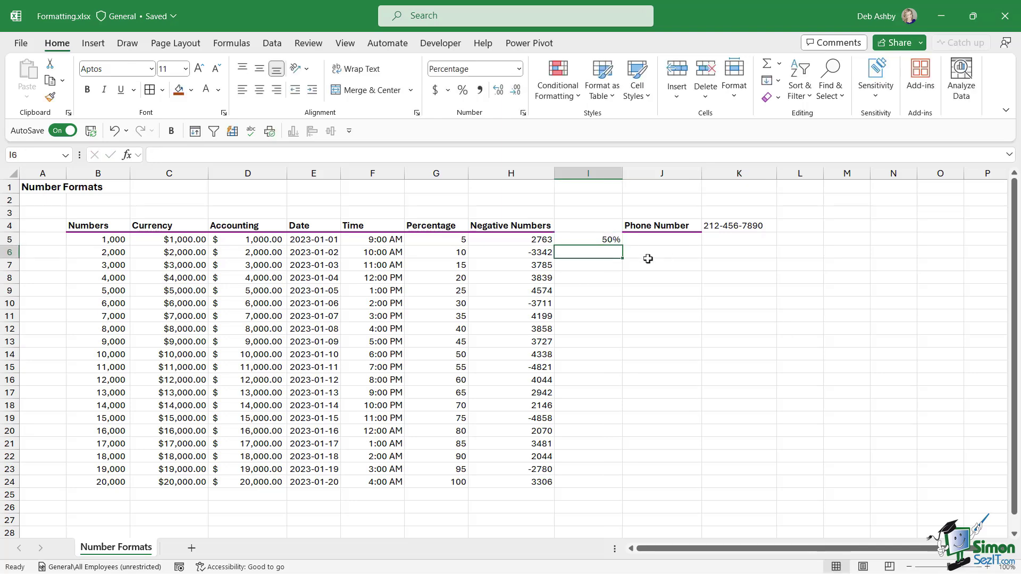
pyautogui.write('100')
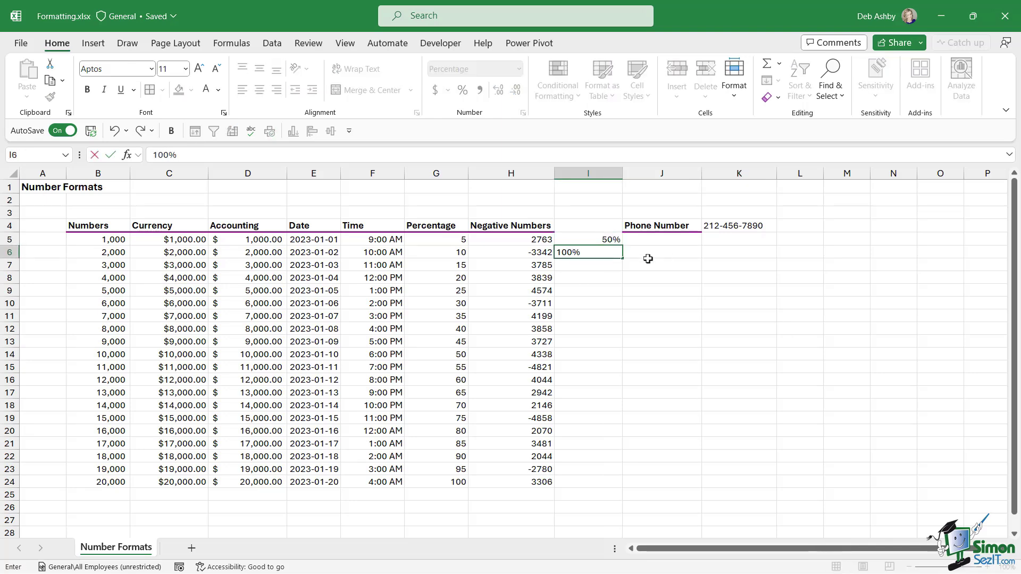
pyautogui.press('Return')
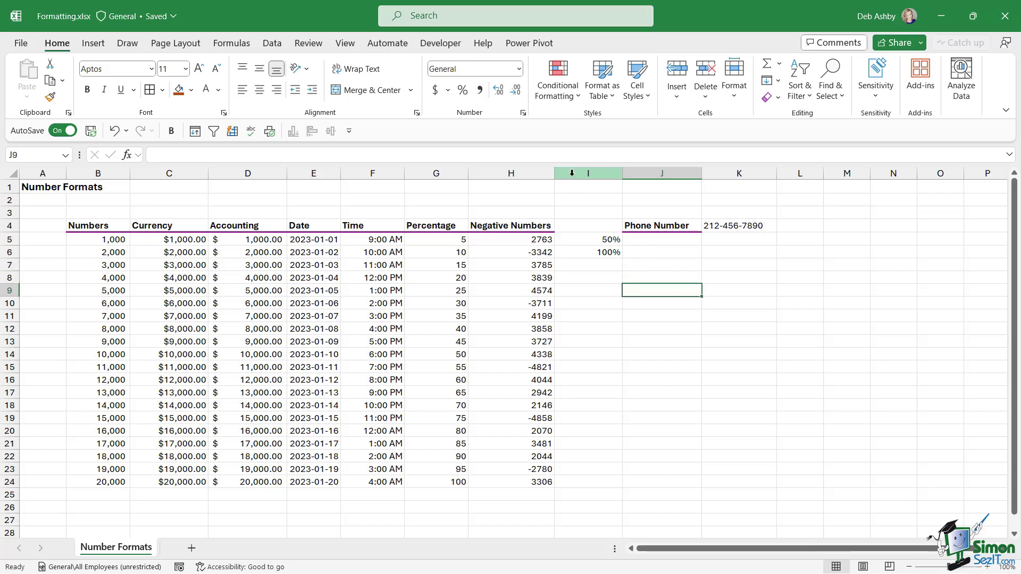
# Step: Clear the 50% and 100% entries from column I; try Percent Style on G5:G24, then undo it
pyautogui.click(572, 176)
pyautogui.press('Delete')
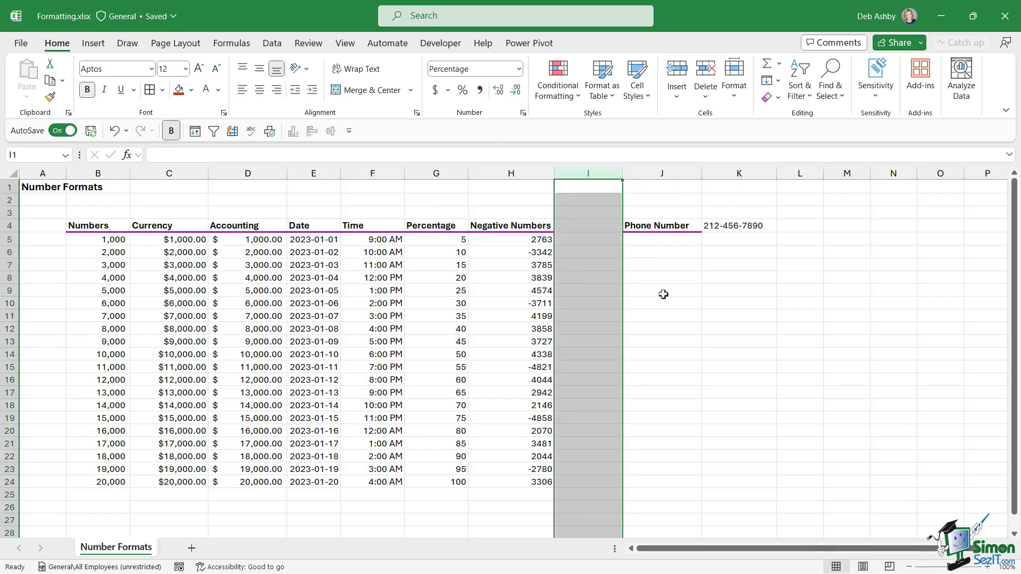
pyautogui.moveTo(450, 242); pyautogui.dragTo(445, 482)
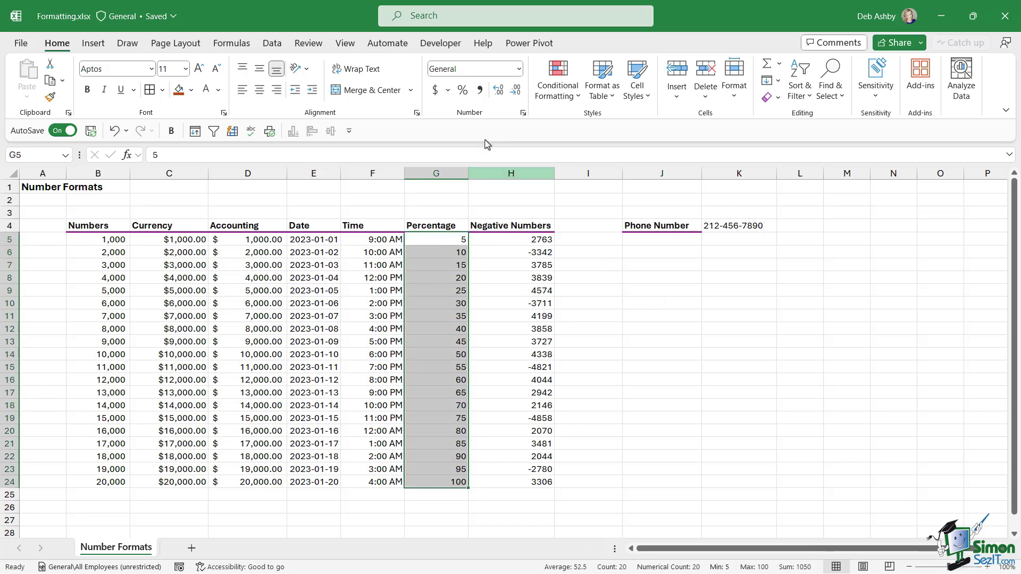
pyautogui.click(463, 92)
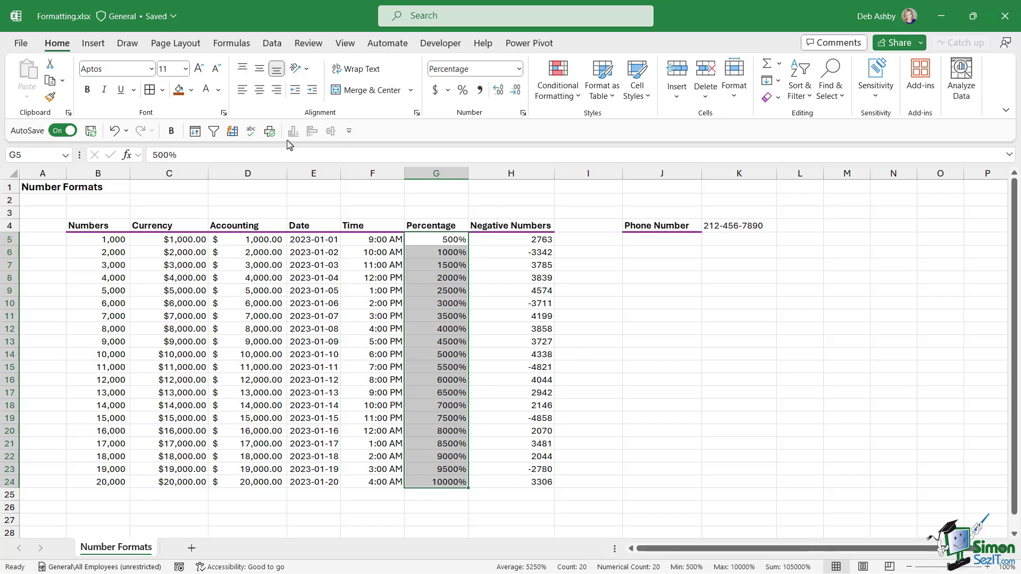
pyautogui.hotkey('ctrl', 'z')
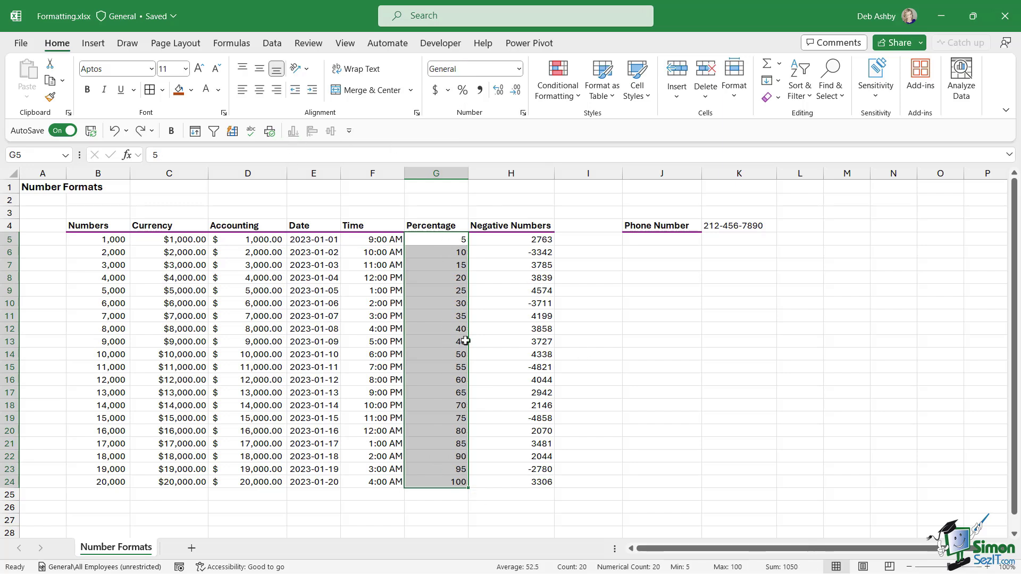
pyautogui.click(606, 315)
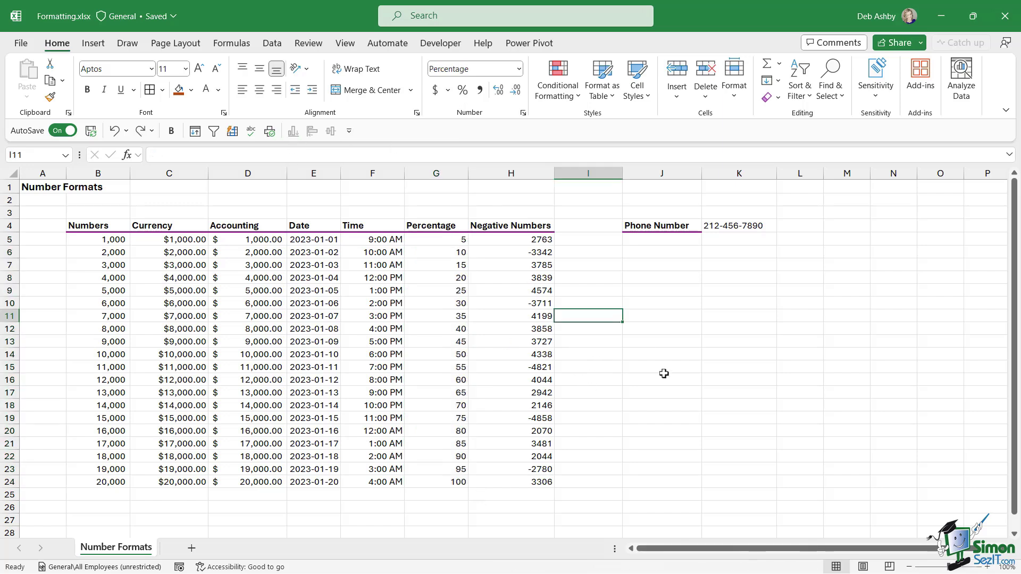
# Step: Format H5:H24 as Number with 0 decimals, 1000 separators and red parenthesised negatives
pyautogui.click(517, 243)
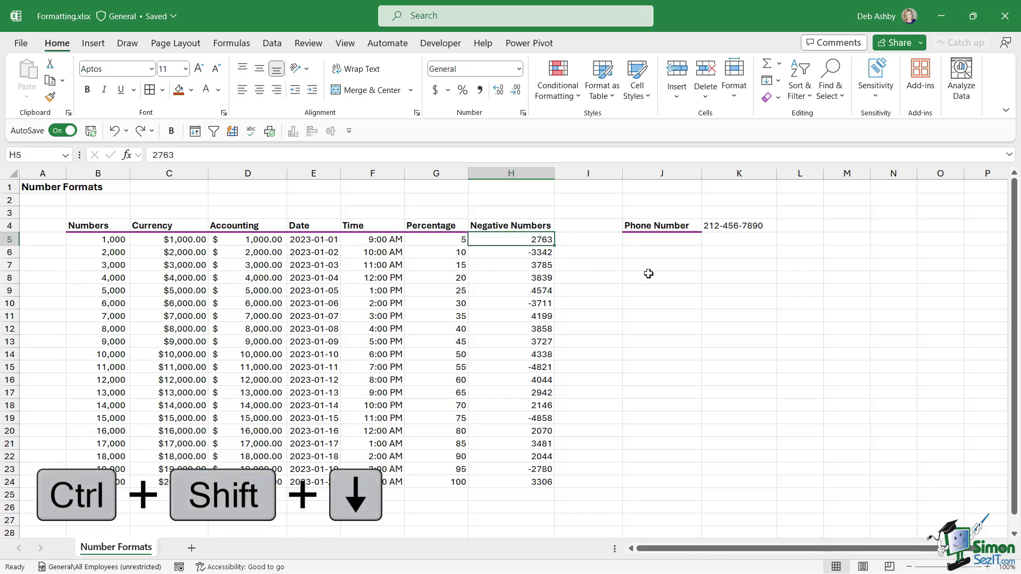
pyautogui.hotkey('ctrl', 'shift', 'Down')
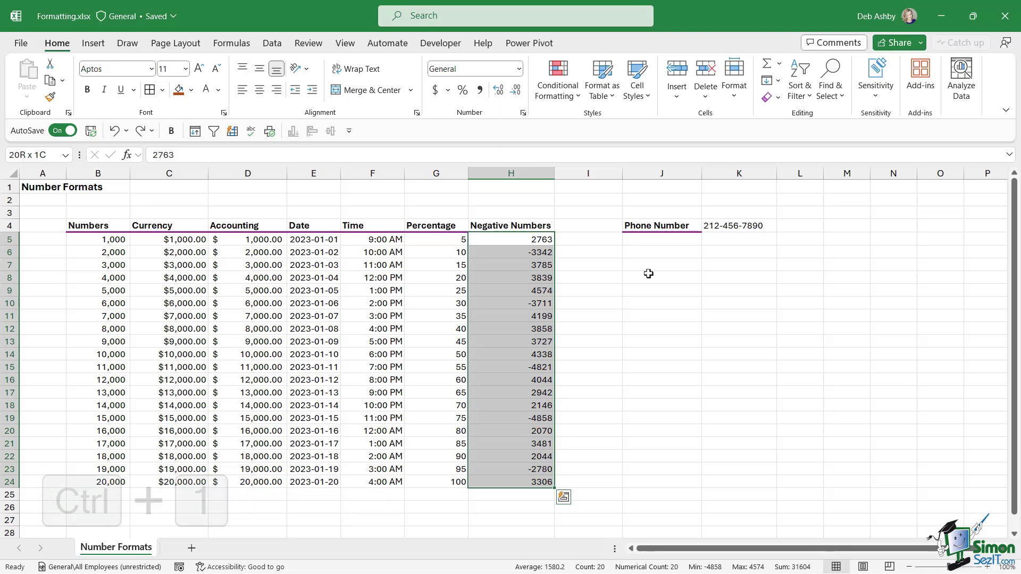
pyautogui.hotkey('ctrl', '1')
pyautogui.moveTo(528, 170); pyautogui.dragTo(174, 172)
pyautogui.click(96, 224)
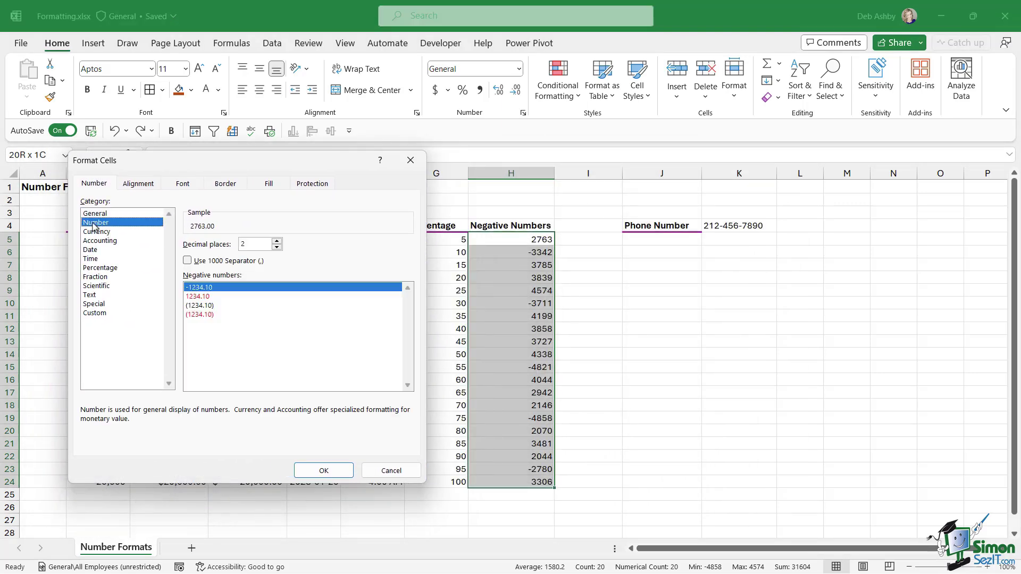
pyautogui.click(203, 297)
pyautogui.click(204, 305)
pyautogui.click(200, 315)
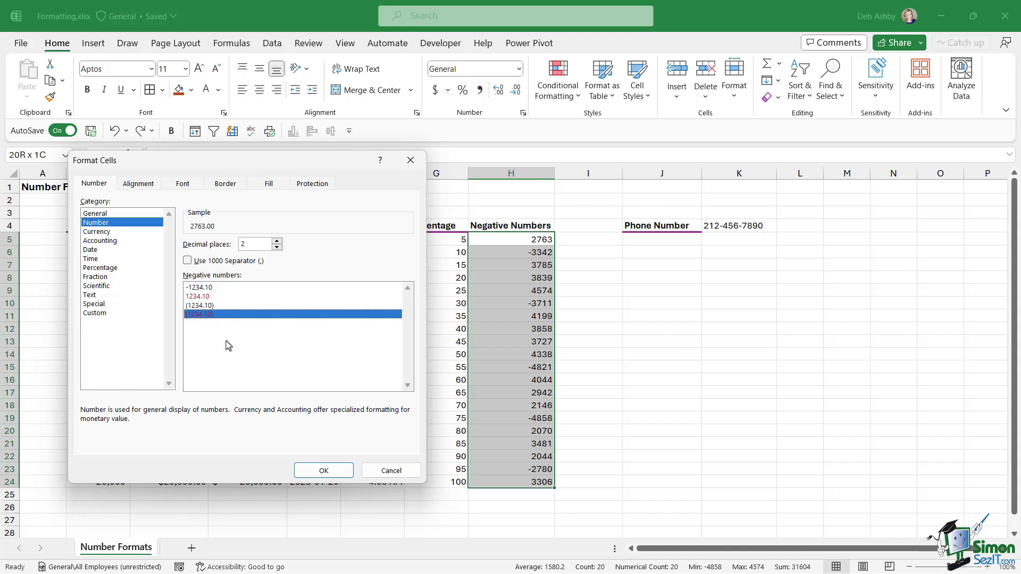
pyautogui.click(277, 248)
pyautogui.click(277, 248)
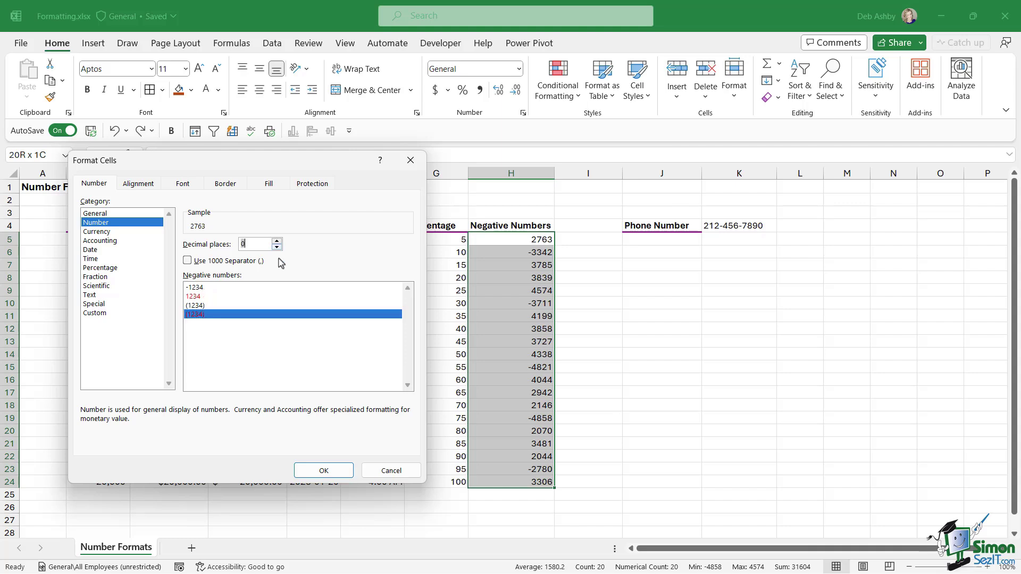
pyautogui.click(188, 262)
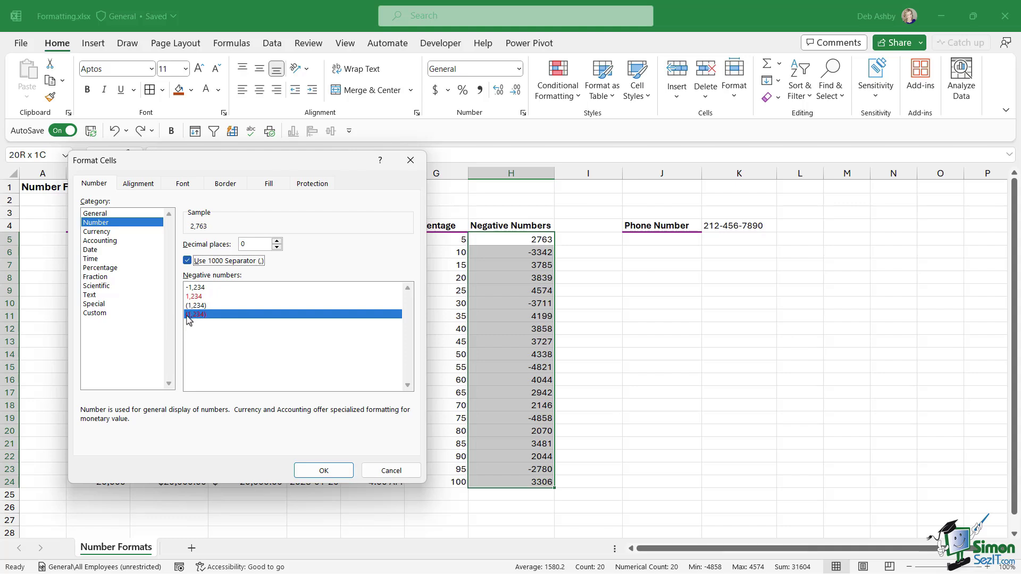
pyautogui.click(324, 471)
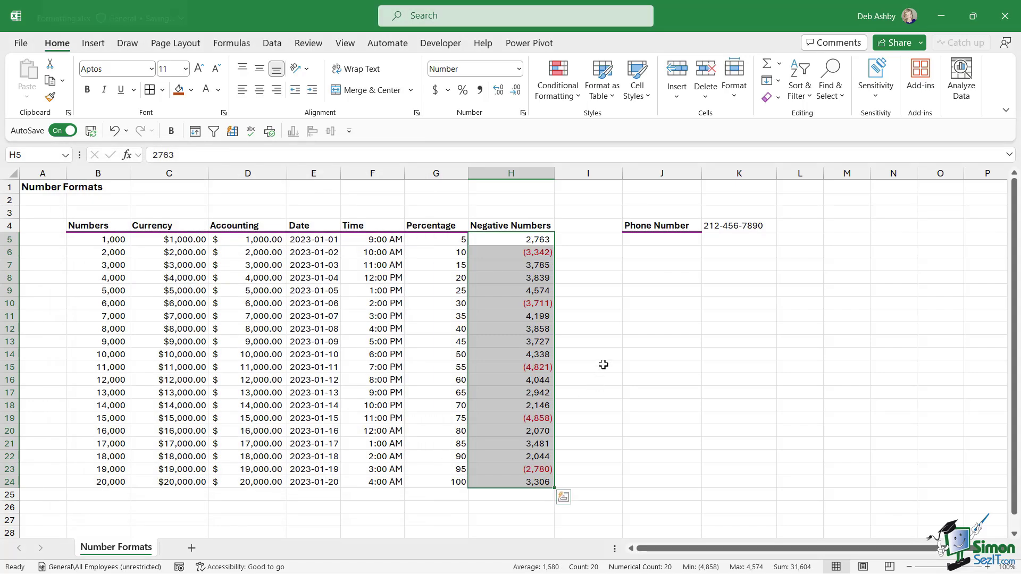
pyautogui.click(602, 342)
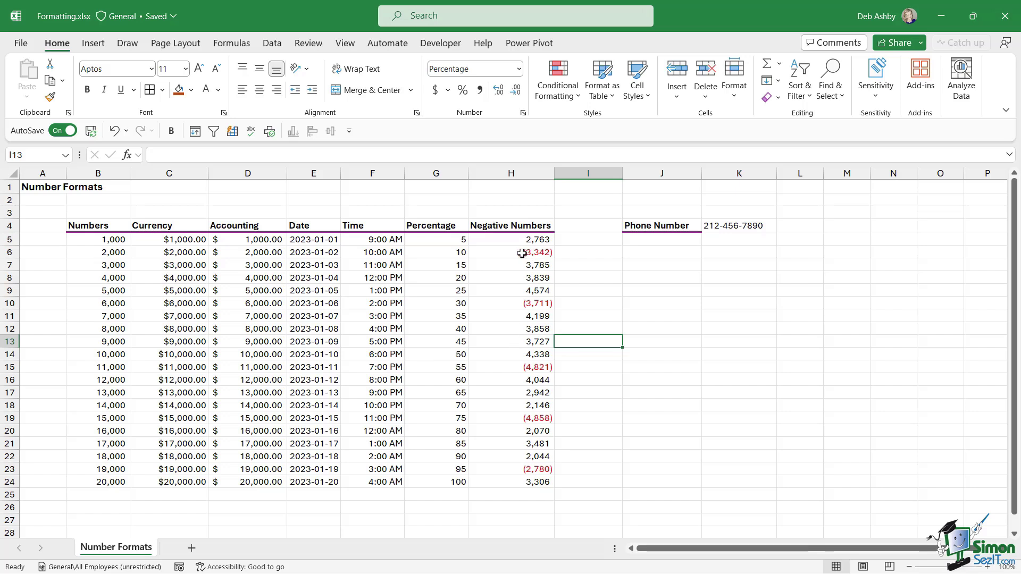
pyautogui.click(503, 253)
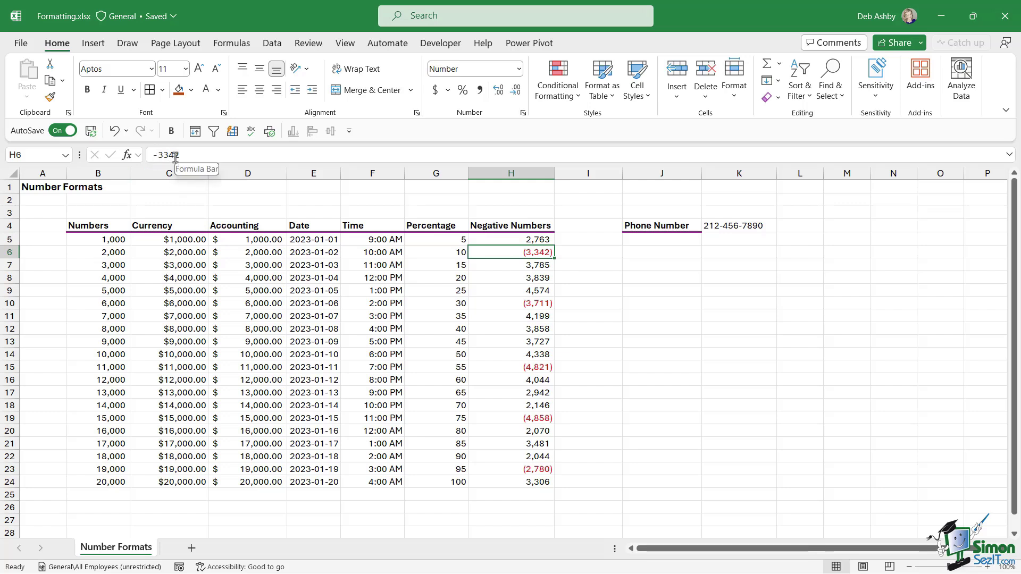
pyautogui.click(184, 250)
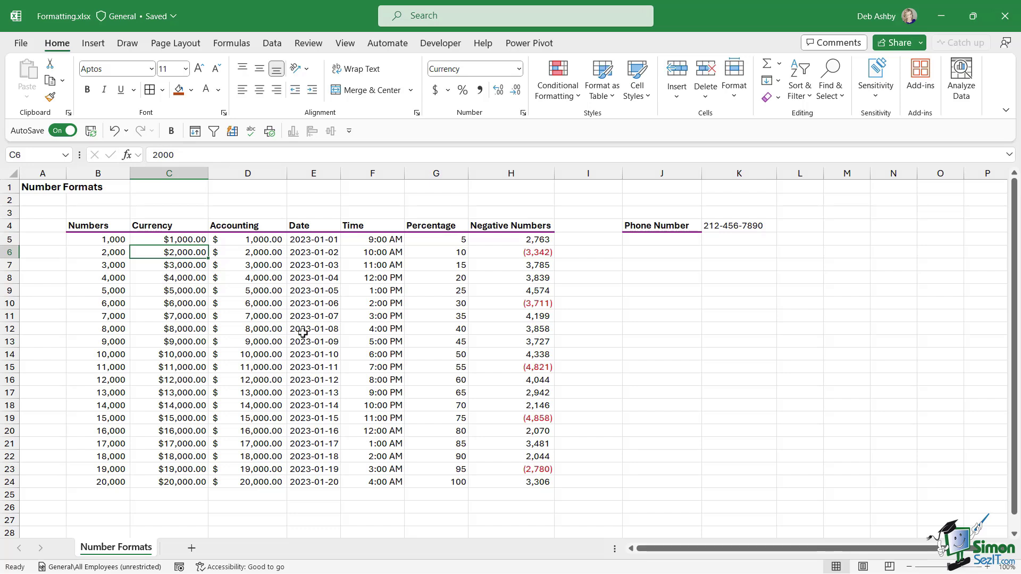
pyautogui.click(451, 382)
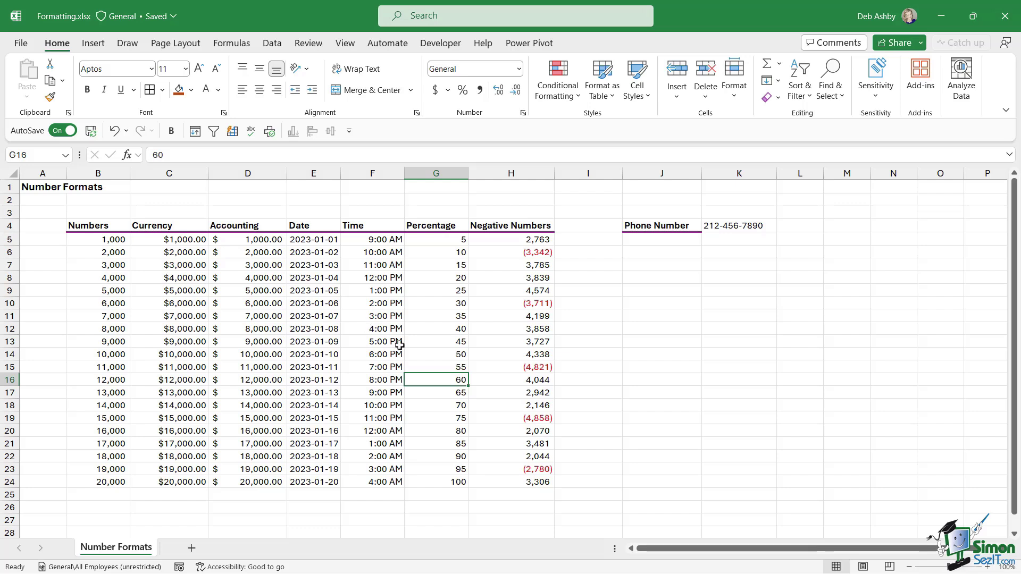
# Step: Apply the Special Phone Number format to cell K4
pyautogui.click(734, 228)
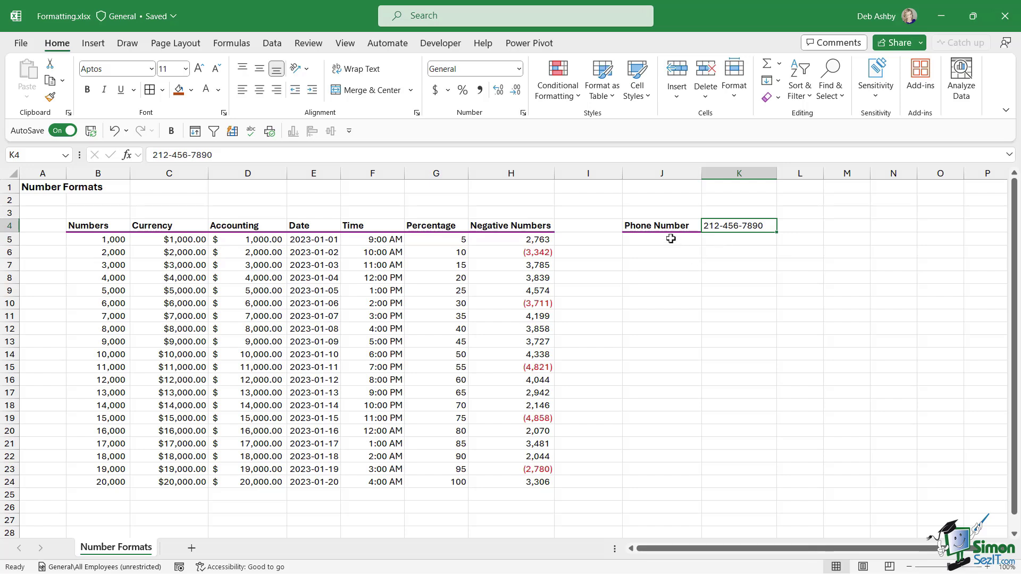
pyautogui.hotkey('ctrl', '1')
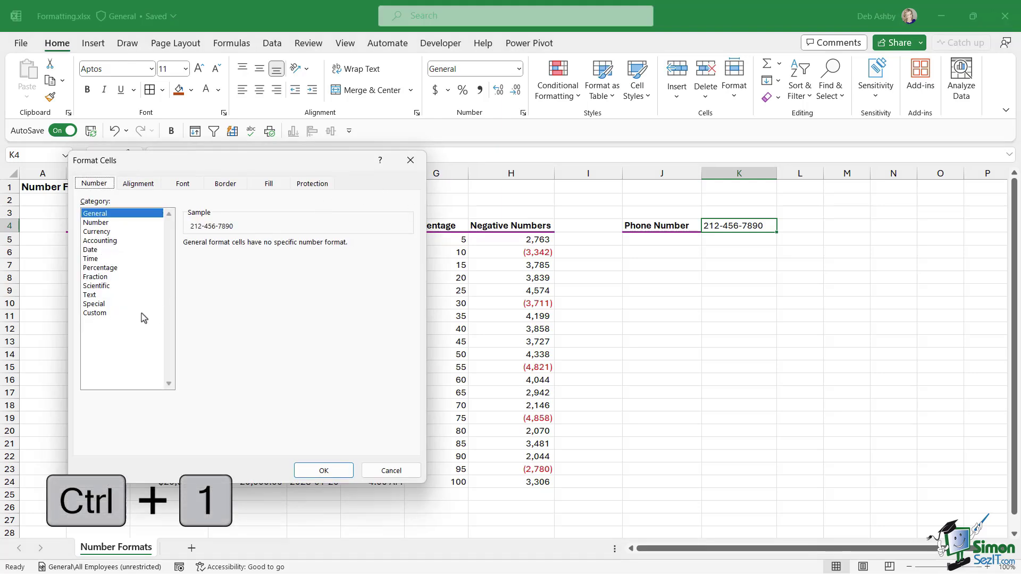
pyautogui.click(94, 303)
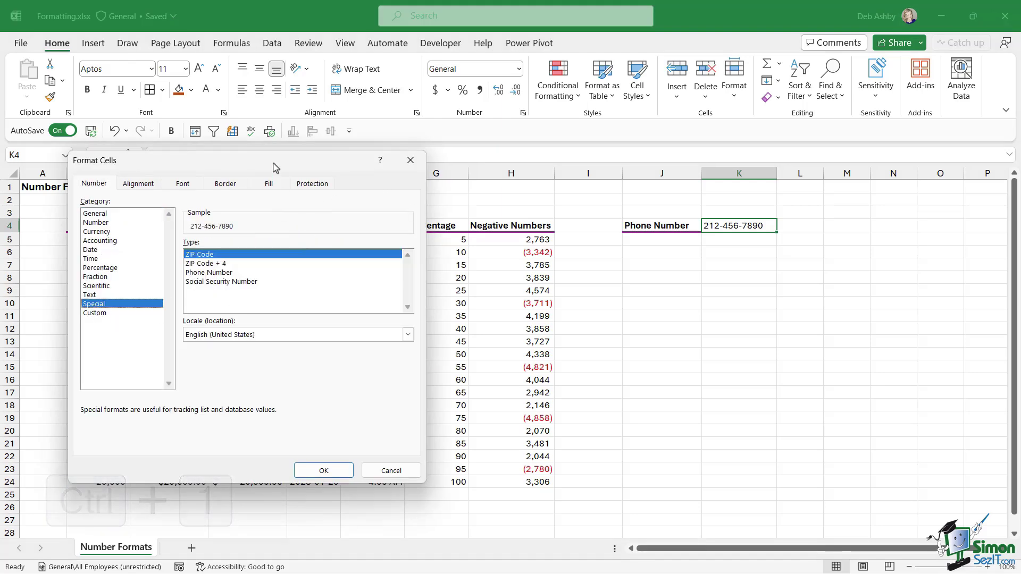
pyautogui.moveTo(275, 168); pyautogui.dragTo(309, 125)
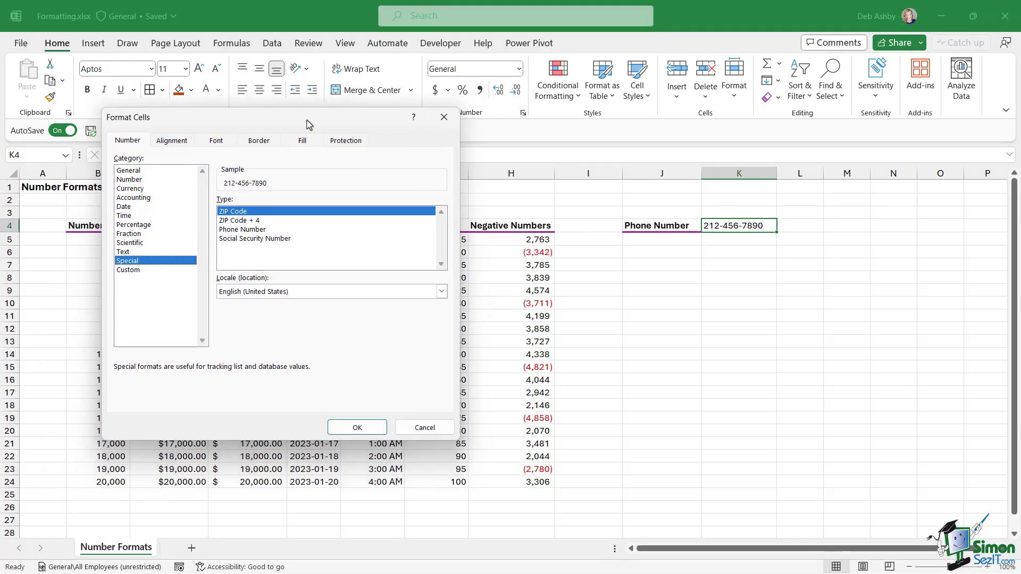
pyautogui.click(242, 241)
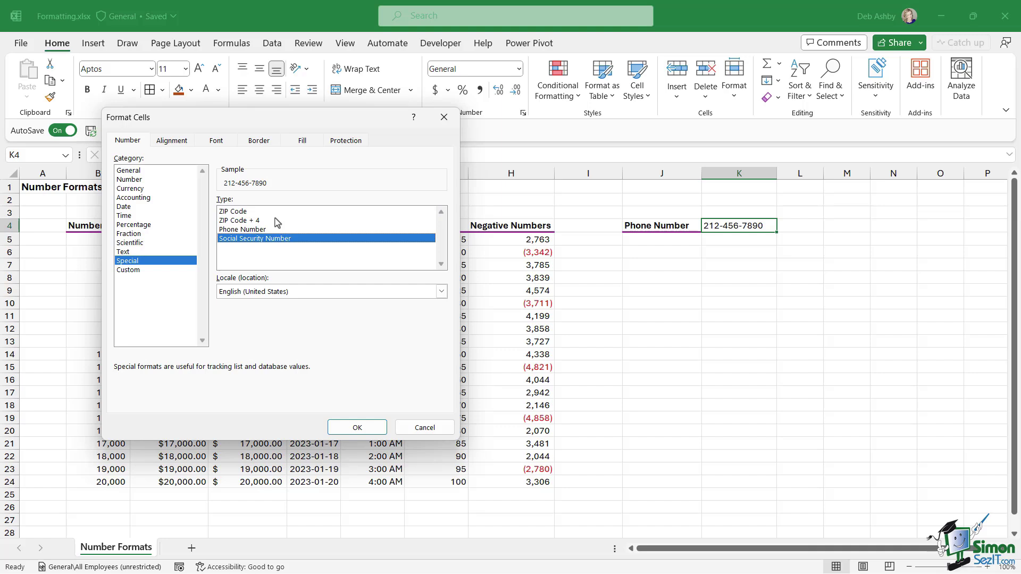
pyautogui.click(237, 213)
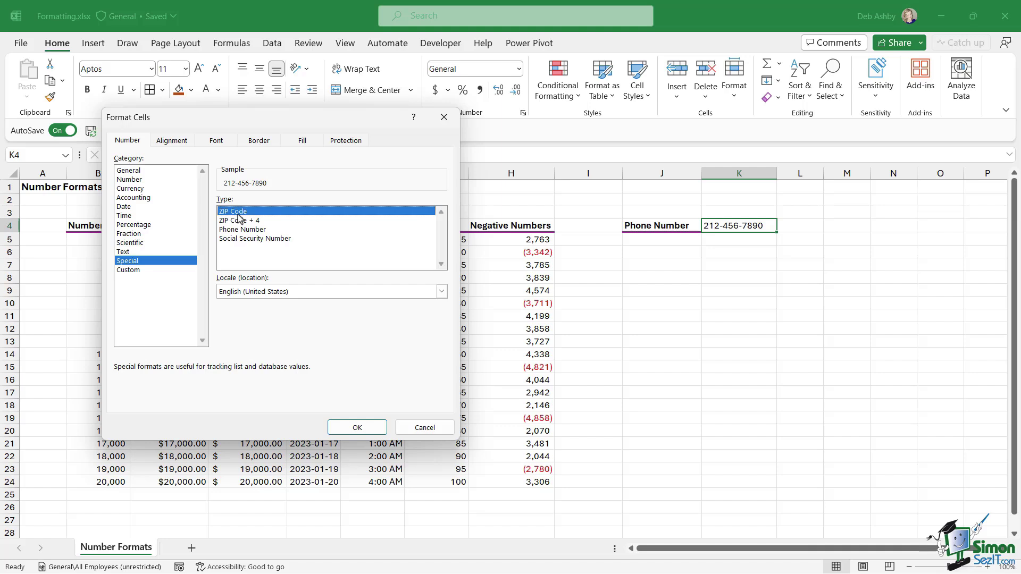
pyautogui.click(237, 231)
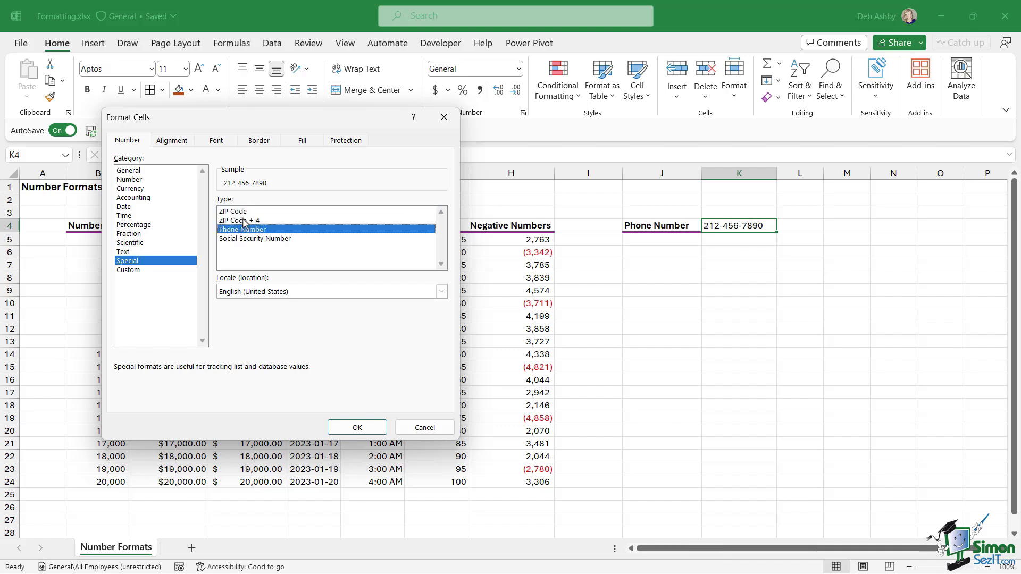
pyautogui.click(244, 214)
pyautogui.click(239, 221)
pyautogui.click(237, 230)
pyautogui.click(234, 240)
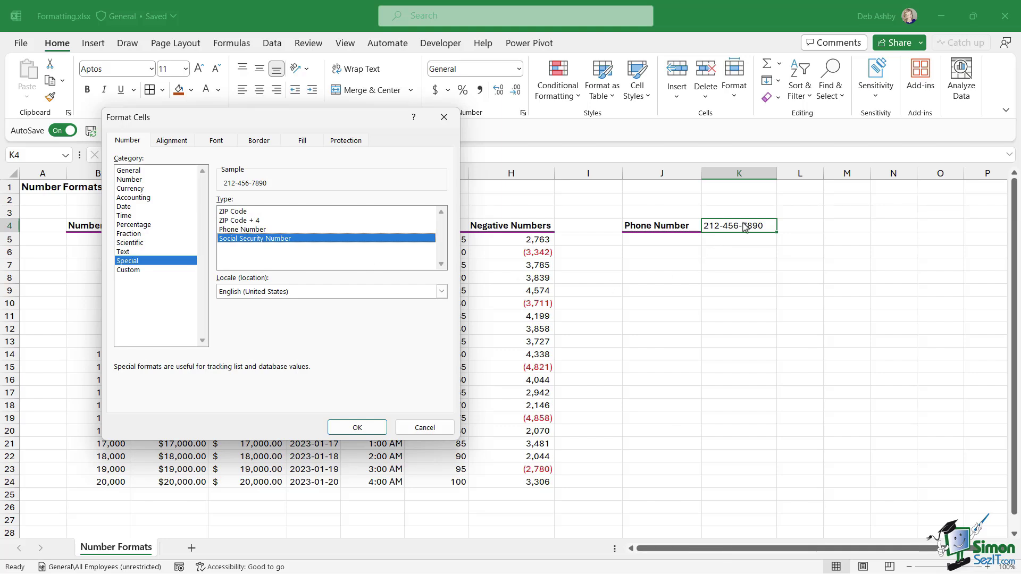
pyautogui.click(234, 230)
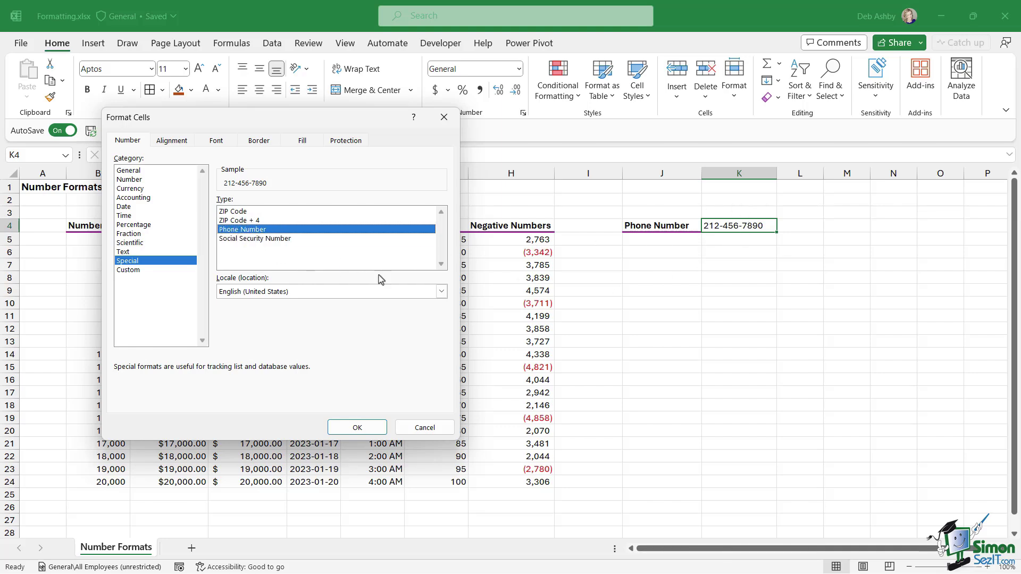
pyautogui.click(372, 429)
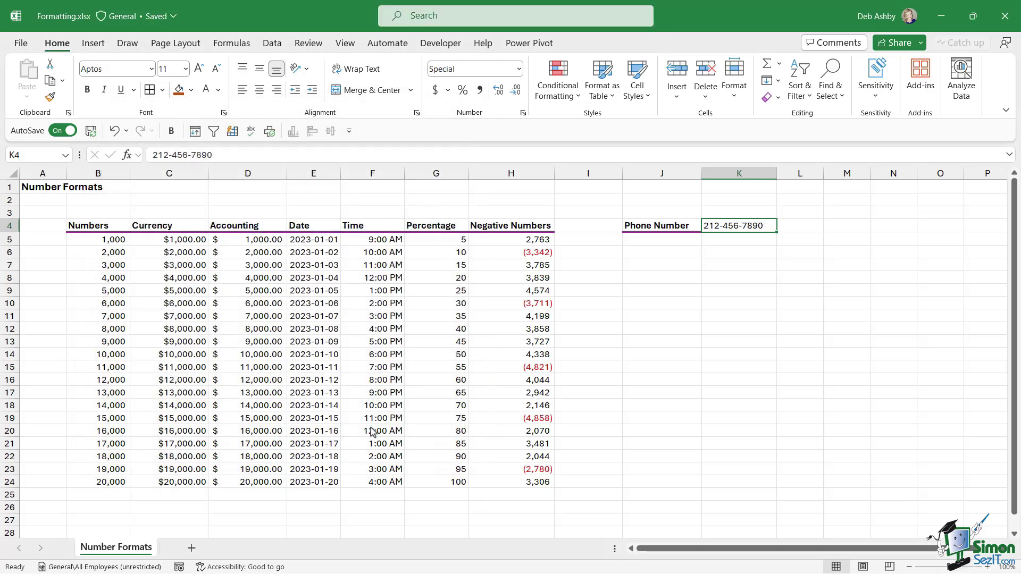
# Step: Delete the hyphens from K4's number so it displays with the area code in brackets
pyautogui.click(686, 278)
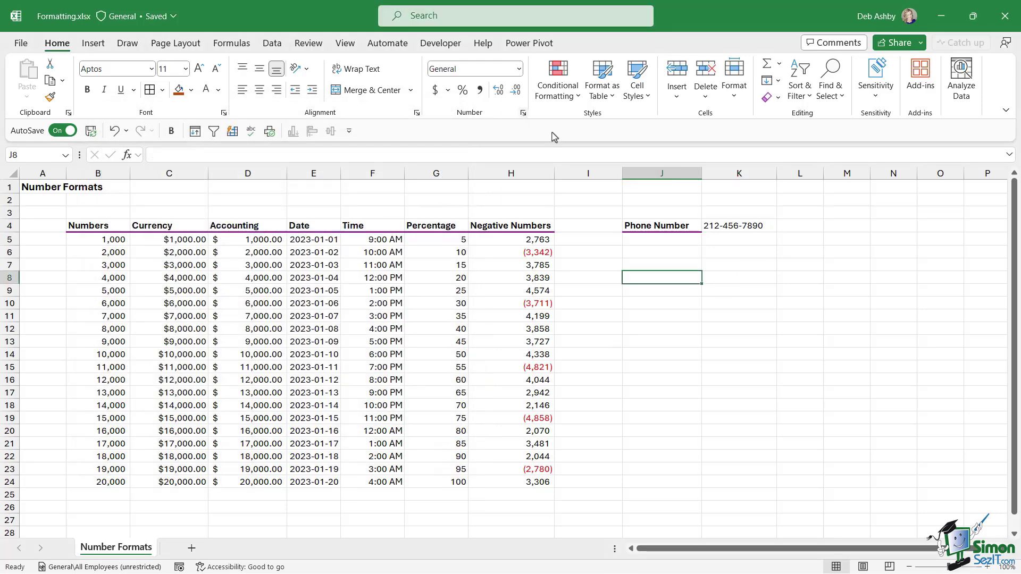
pyautogui.doubleClick(723, 228)
pyautogui.press('BackSpace')
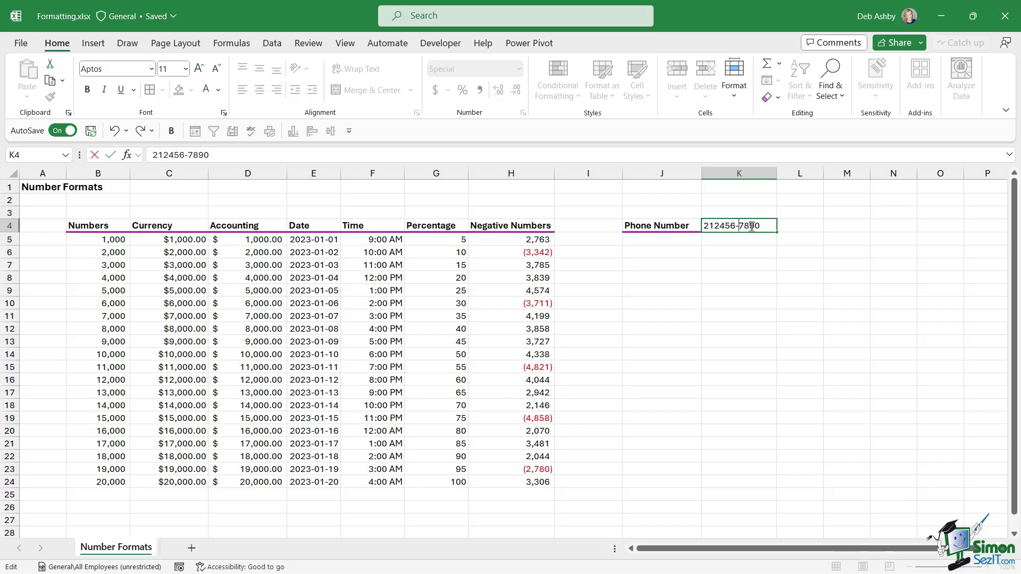
pyautogui.press('Right')
pyautogui.press('Right')
pyautogui.press('Right')
pyautogui.press('Delete')
pyautogui.click(765, 285)
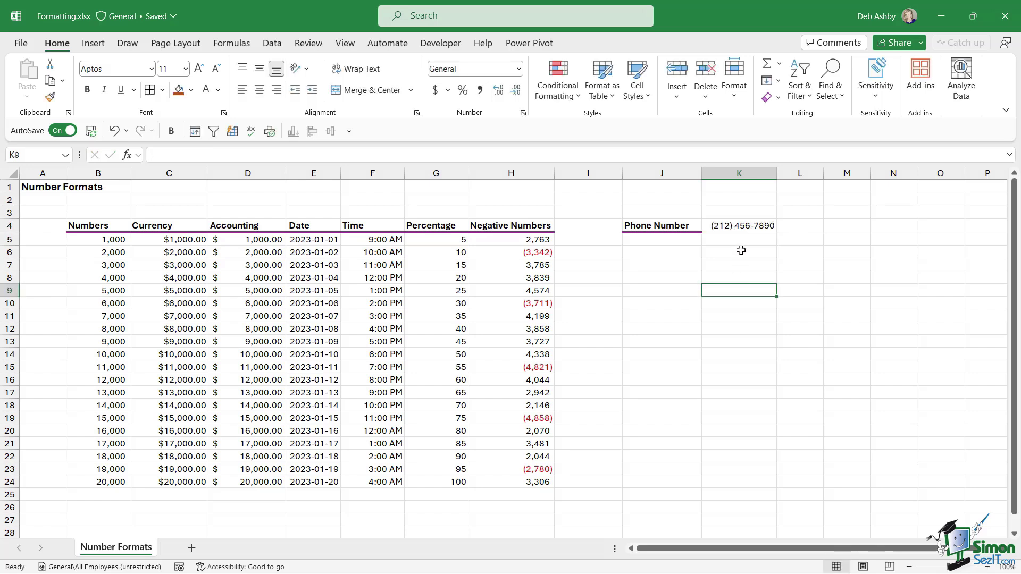
pyautogui.click(751, 229)
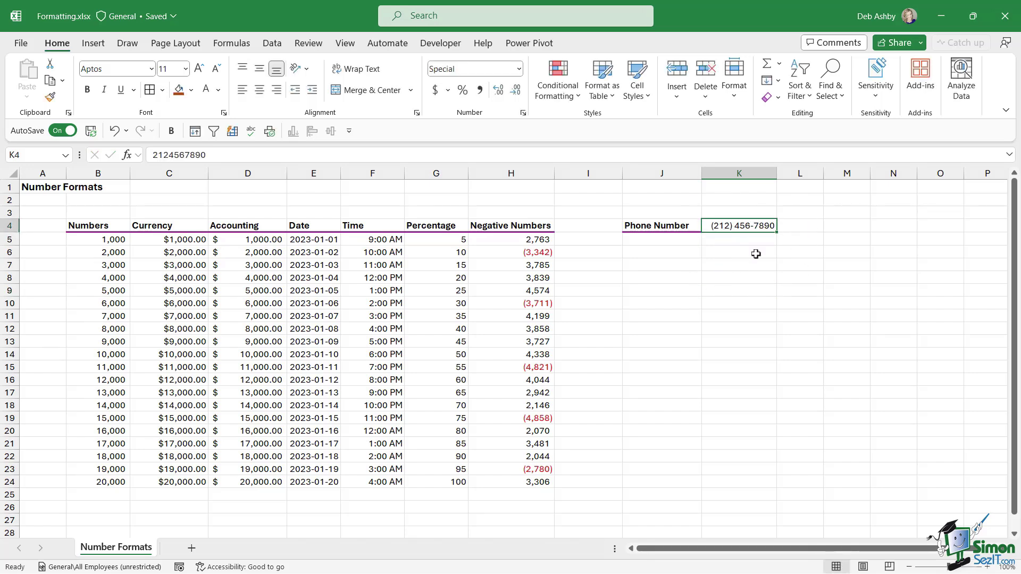
pyautogui.hotkey('ctrl', '1')
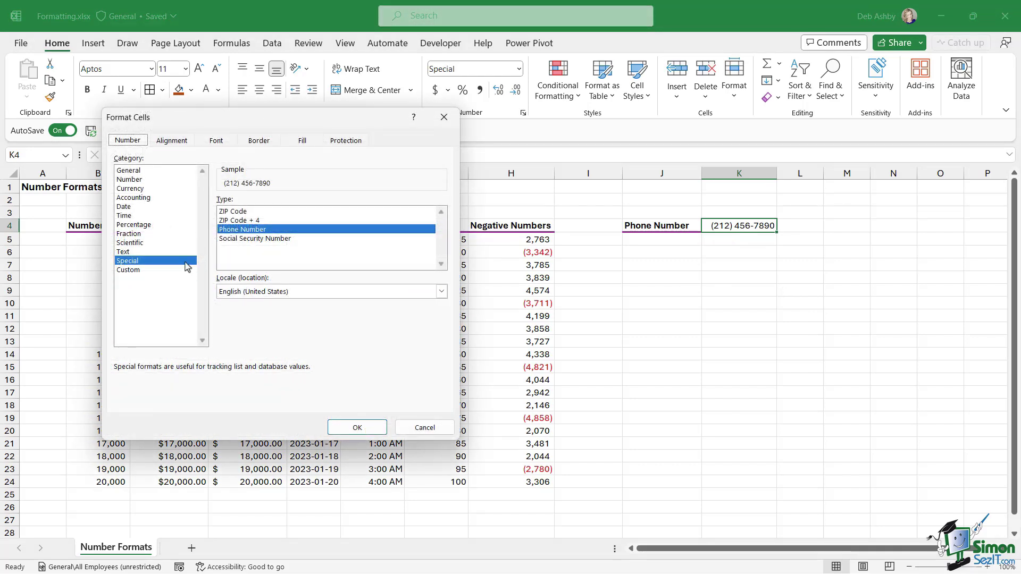
# Step: Browse the Custom format codes, including General, and cancel without changing K4
pyautogui.click(134, 271)
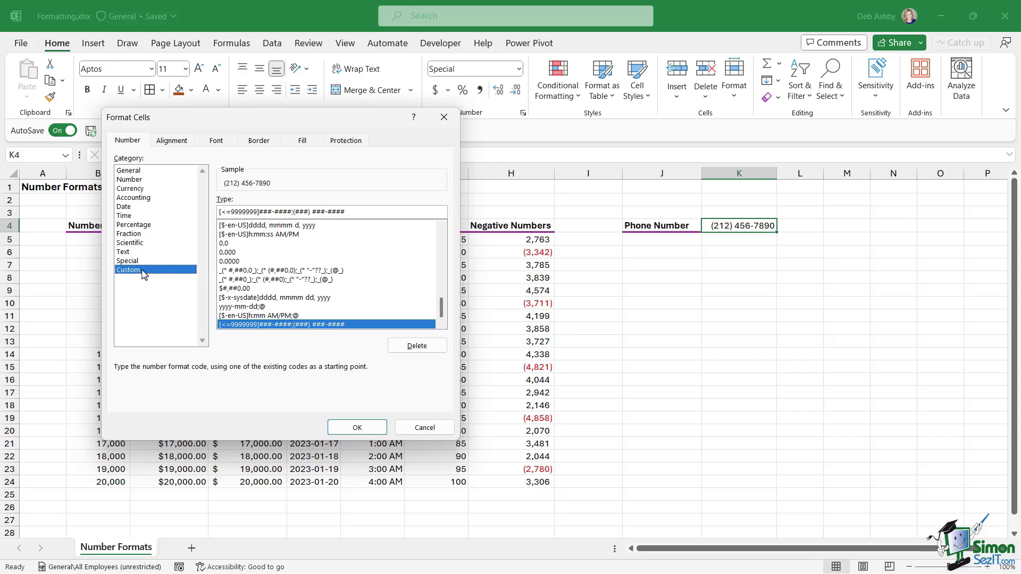
pyautogui.click(281, 234)
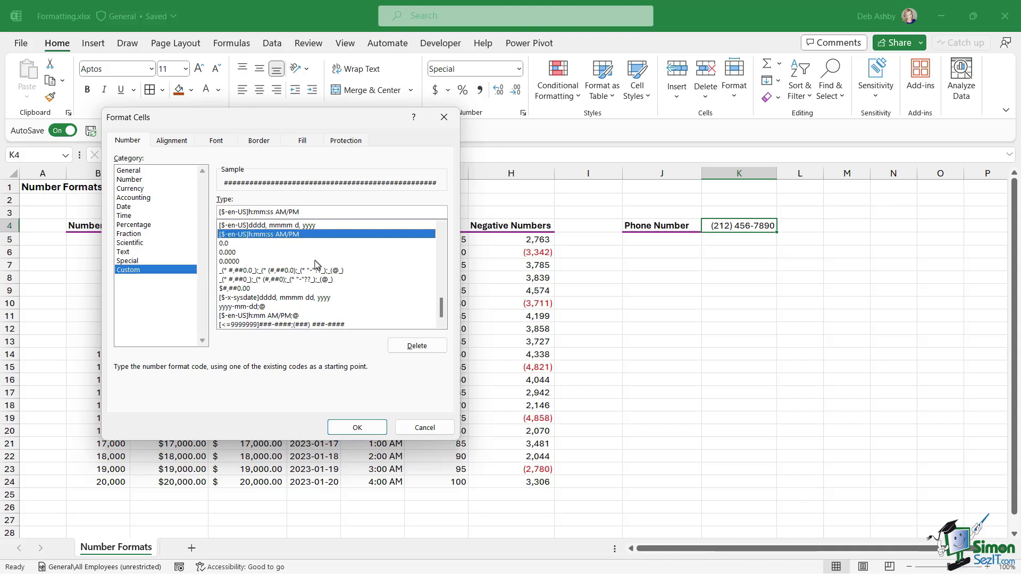
pyautogui.moveTo(441, 306); pyautogui.dragTo(446, 238)
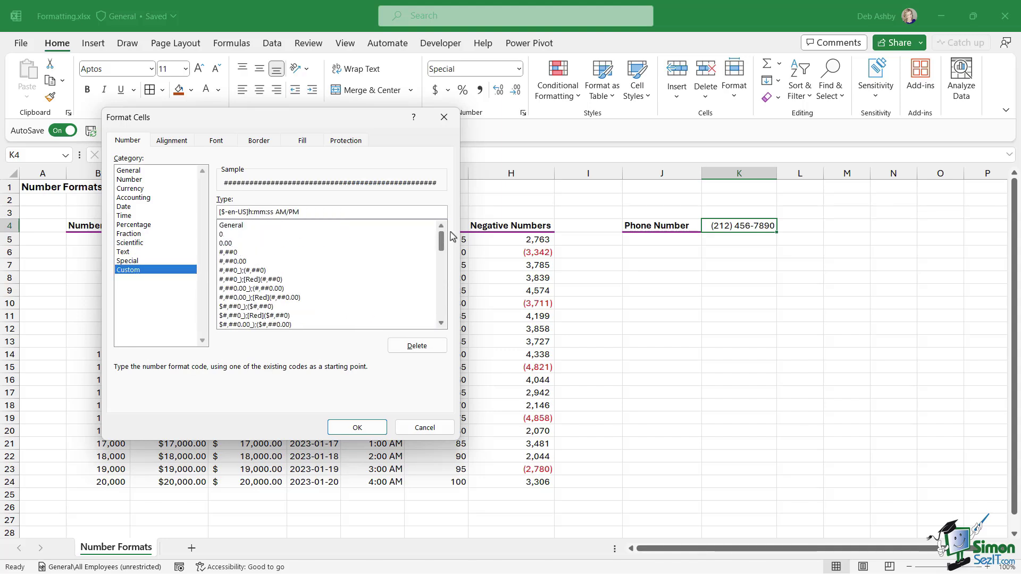
pyautogui.click(250, 226)
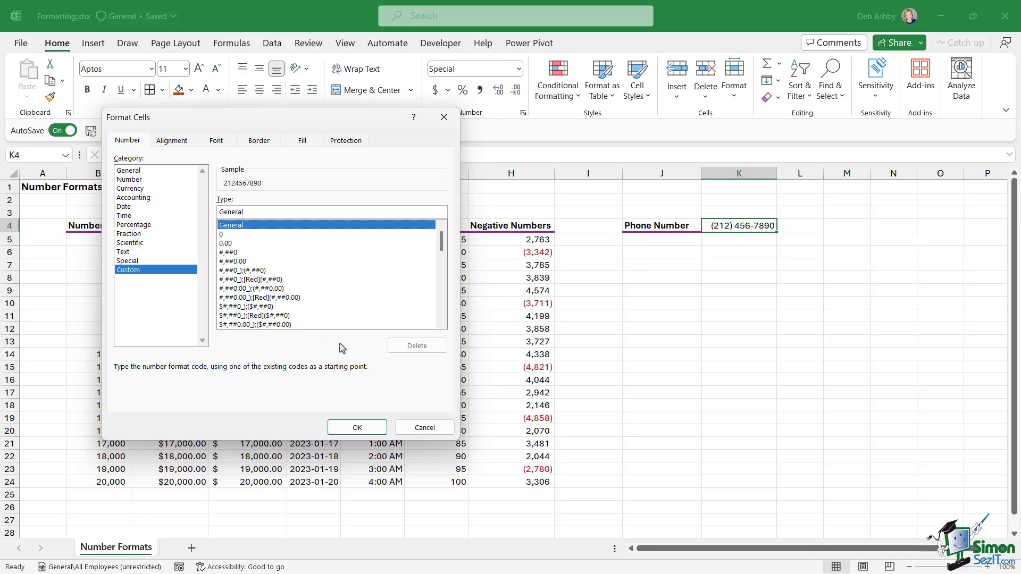
pyautogui.click(425, 428)
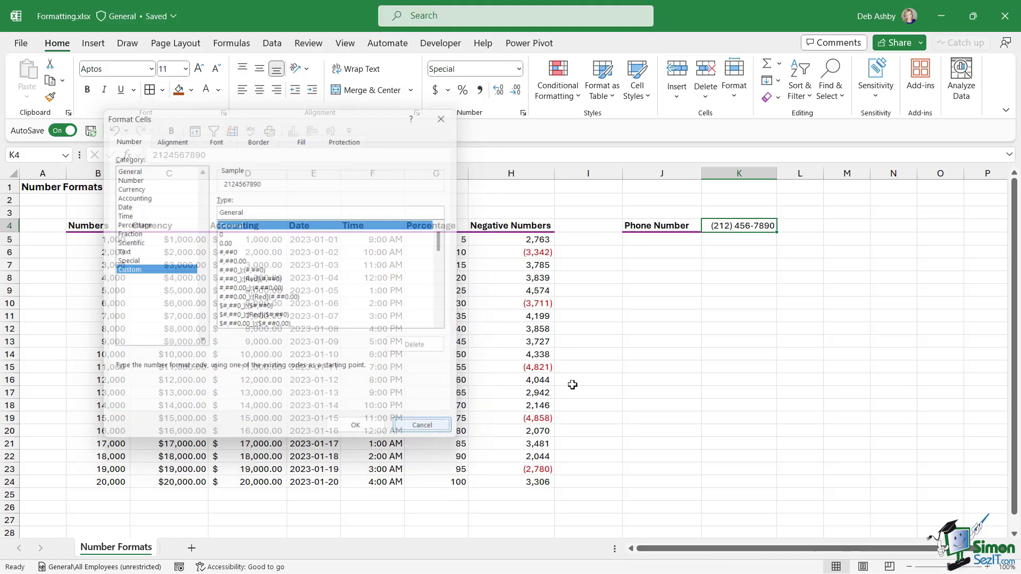
pyautogui.click(617, 326)
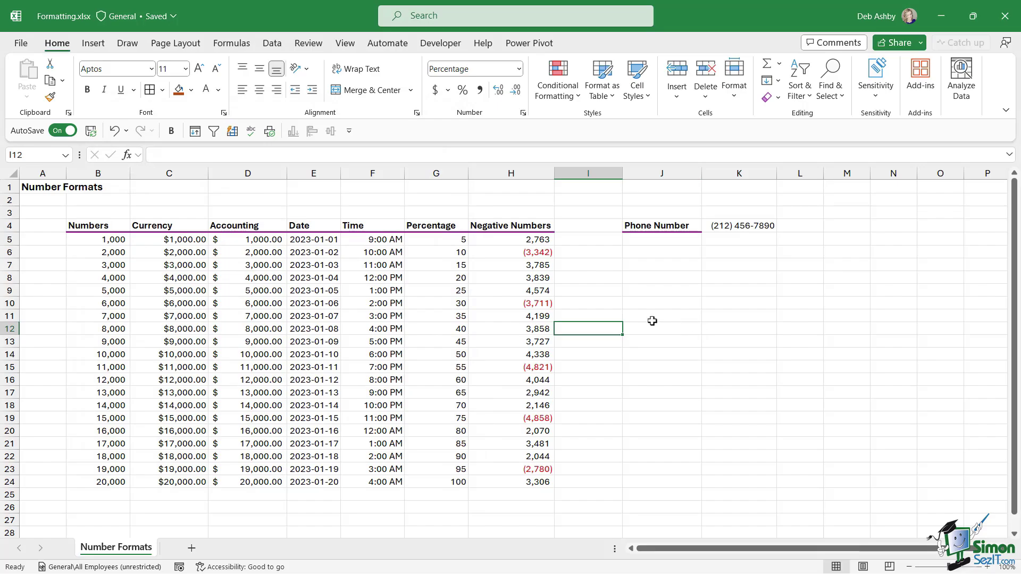